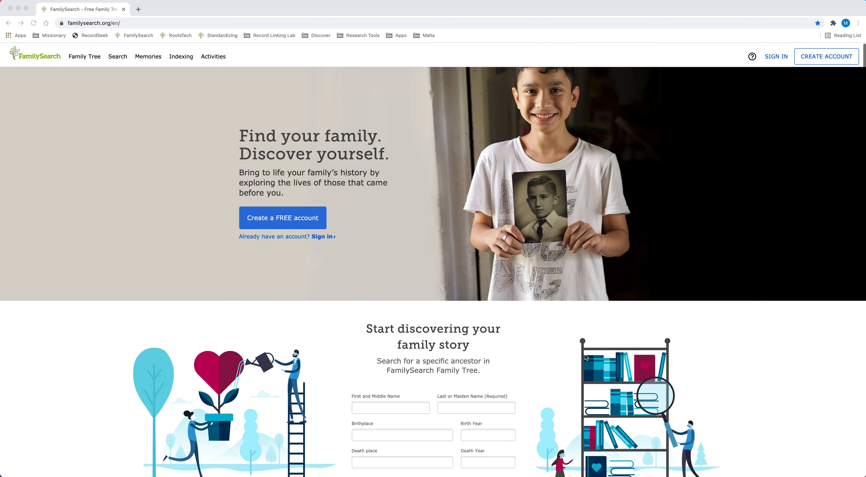
Open the Geo Hint Record Source bookmark from the Record Linking Lab folder in a new tab and switch to it.
{"action": "left_click", "coordinate": [455, 16]}
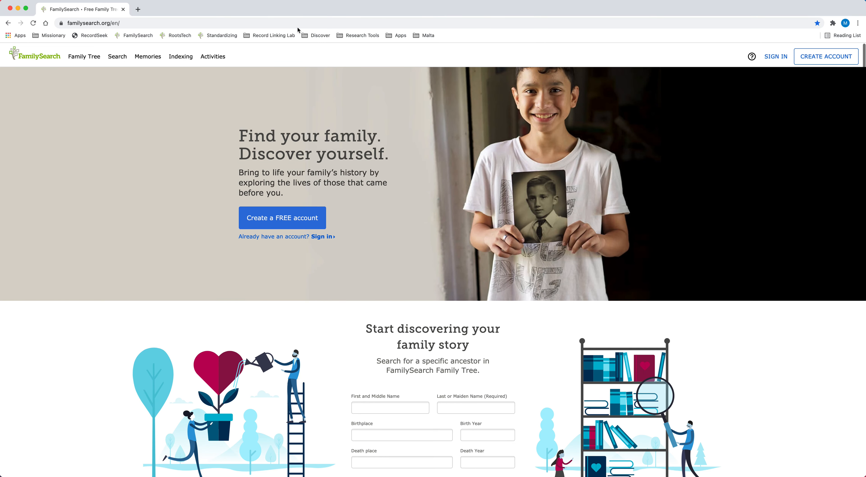
{"action": "left_click", "coordinate": [274, 35]}
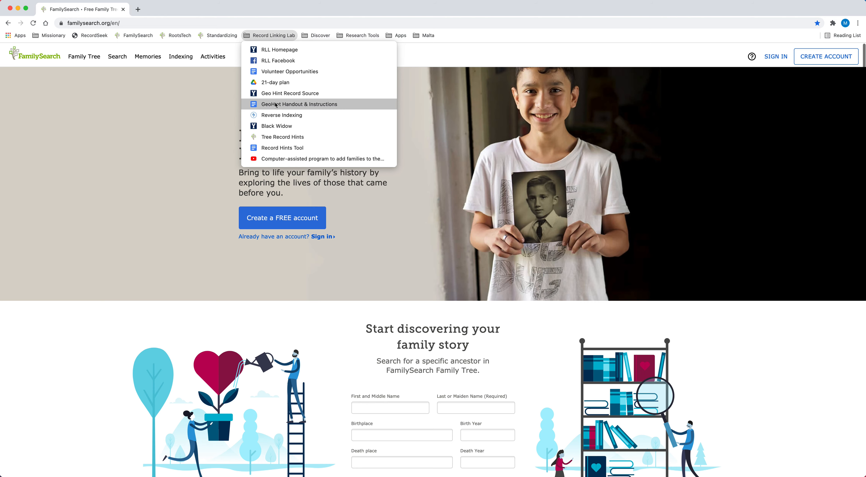
{"action": "right_click", "coordinate": [275, 95]}
{"action": "key", "text": "Return"}
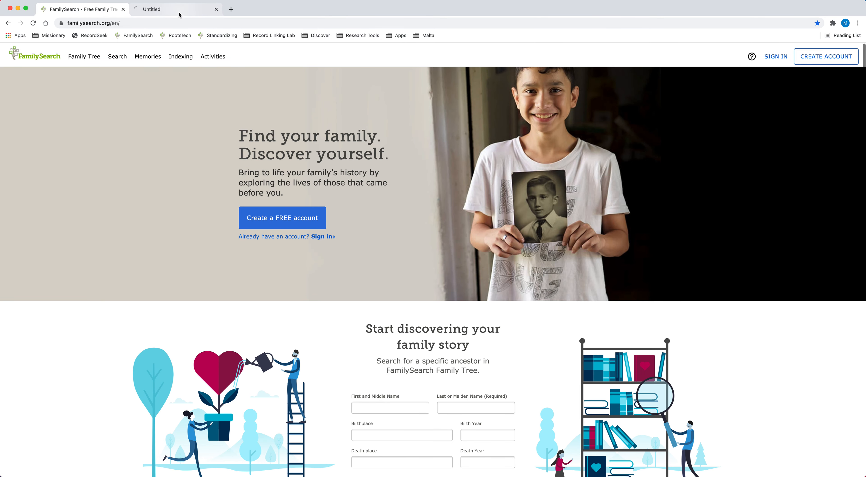
{"action": "left_click", "coordinate": [174, 10]}
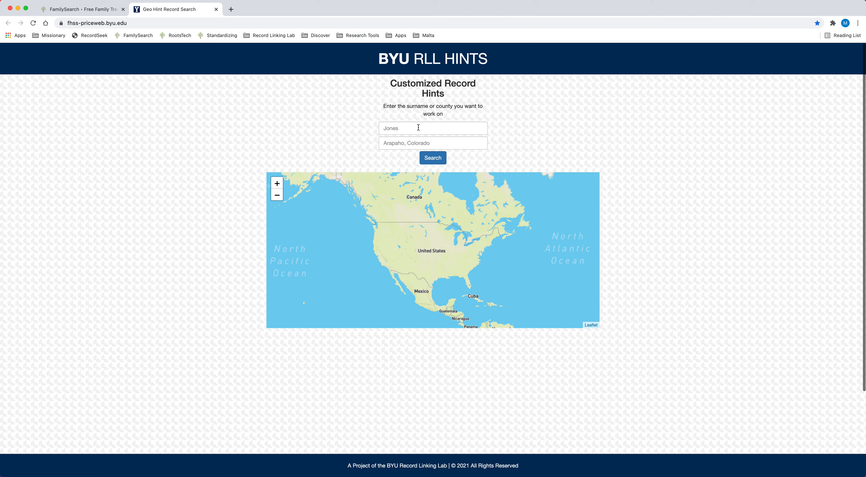
Search the customized record hints by a family surname alone, leaving the county blank.
{"action": "left_click", "coordinate": [397, 127]}
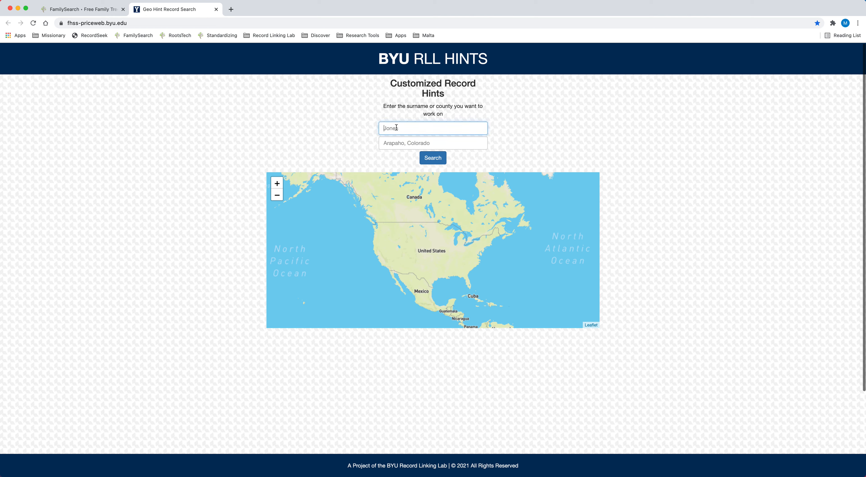
{"action": "type", "text": "Briggs"}
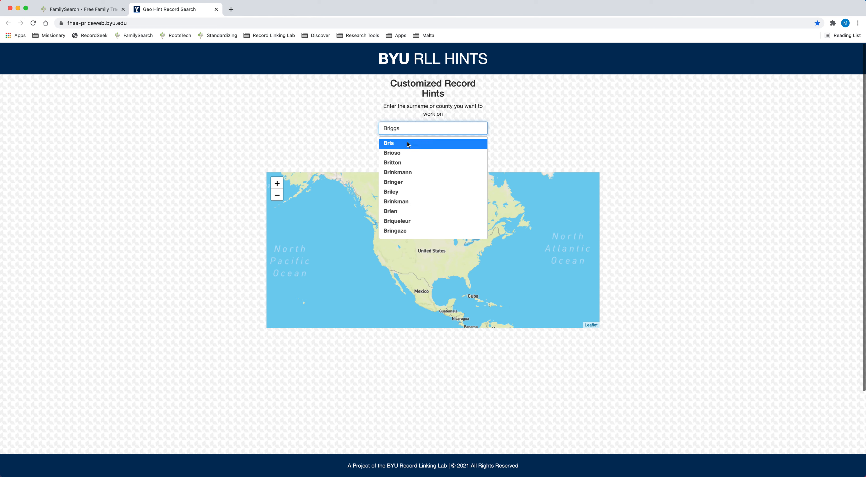
{"action": "left_click", "coordinate": [400, 145]}
{"action": "left_click", "coordinate": [429, 161]}
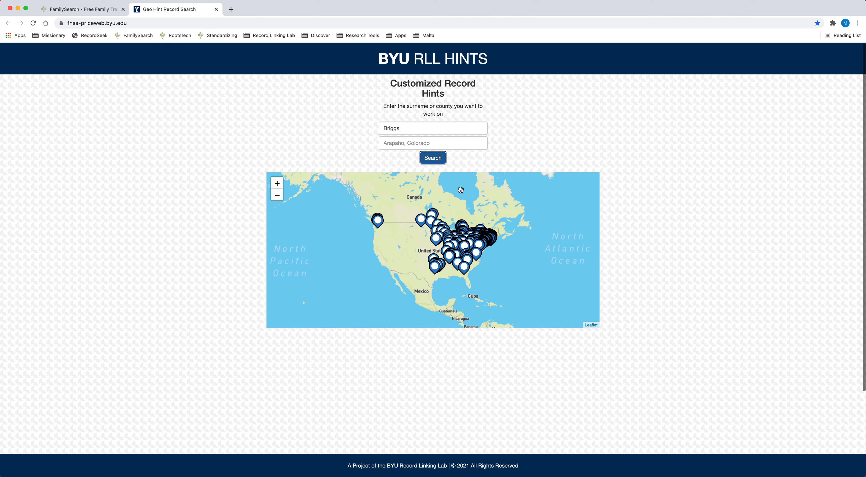
Clear the surname and search for record hints in Dorchester, South Carolina.
{"action": "double_click", "coordinate": [416, 128]}
{"action": "key", "text": "BackSpace"}
{"action": "left_click", "coordinate": [406, 143]}
{"action": "type", "text": "South"}
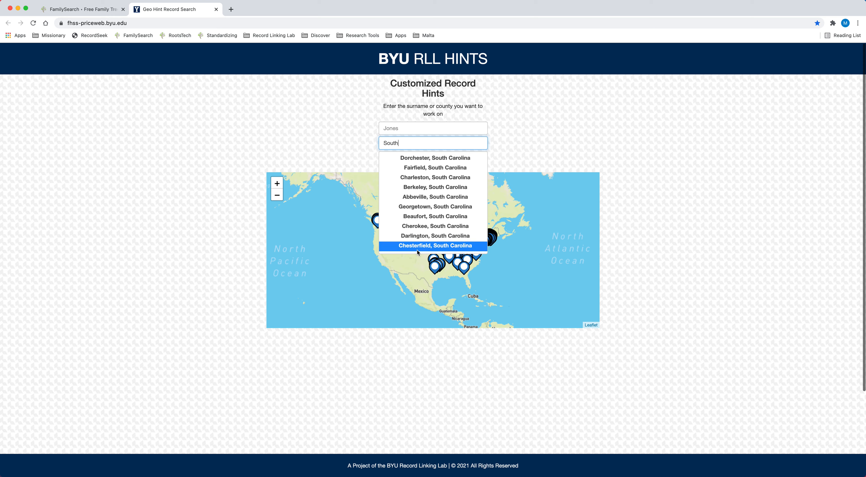
{"action": "left_click", "coordinate": [428, 161]}
{"action": "left_click", "coordinate": [433, 156]}
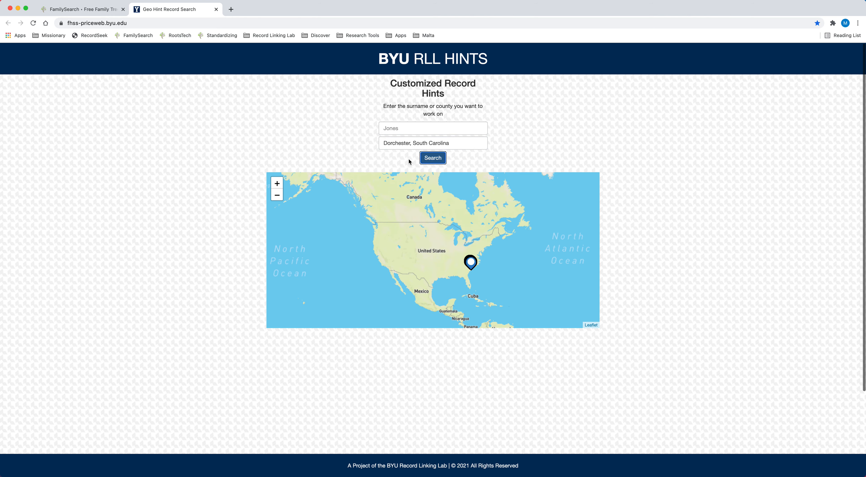
Examine the hint markers in the Dorchester County area on the map until individual markers can be told apart.
{"action": "left_click", "coordinate": [277, 183]}
{"action": "left_click", "coordinate": [277, 183]}
{"action": "left_click", "coordinate": [277, 183]}
{"action": "left_click_drag", "start_coordinate": [473, 269], "coordinate": [412, 243]}
{"action": "left_click", "coordinate": [277, 184]}
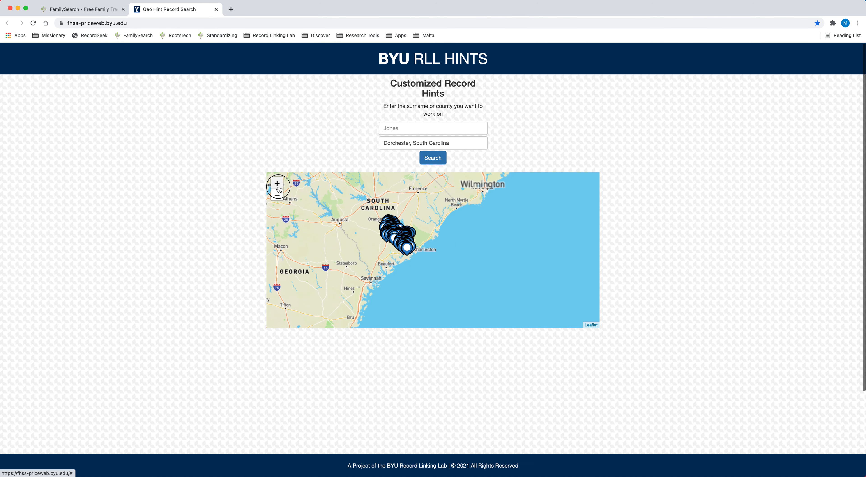
{"action": "left_click", "coordinate": [277, 186]}
{"action": "left_click", "coordinate": [279, 190]}
{"action": "left_click_drag", "start_coordinate": [425, 241], "coordinate": [522, 280]}
{"action": "left_click", "coordinate": [272, 184]}
{"action": "left_click", "coordinate": [276, 185]}
{"action": "left_click", "coordinate": [275, 185]}
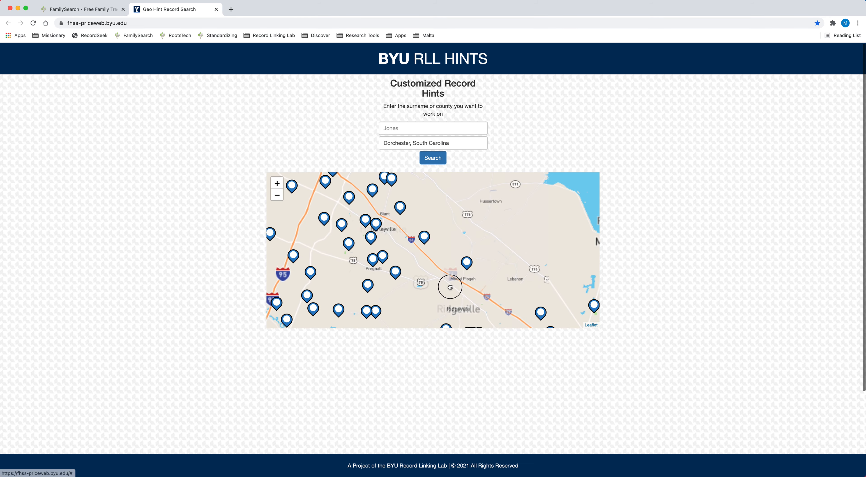
{"action": "left_click_drag", "start_coordinate": [449, 288], "coordinate": [470, 182]}
{"action": "left_click_drag", "start_coordinate": [445, 266], "coordinate": [429, 285]}
{"action": "left_click", "coordinate": [277, 184]}
{"action": "left_click_drag", "start_coordinate": [368, 244], "coordinate": [392, 234]}
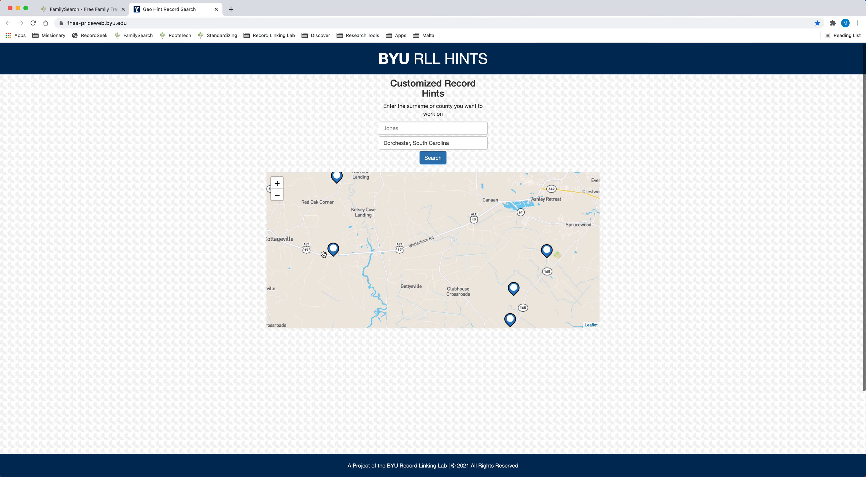
Open the record hint marked just east of Cottageville and sign in to FamilySearch with the prefilled credentials.
{"action": "left_click", "coordinate": [336, 252]}
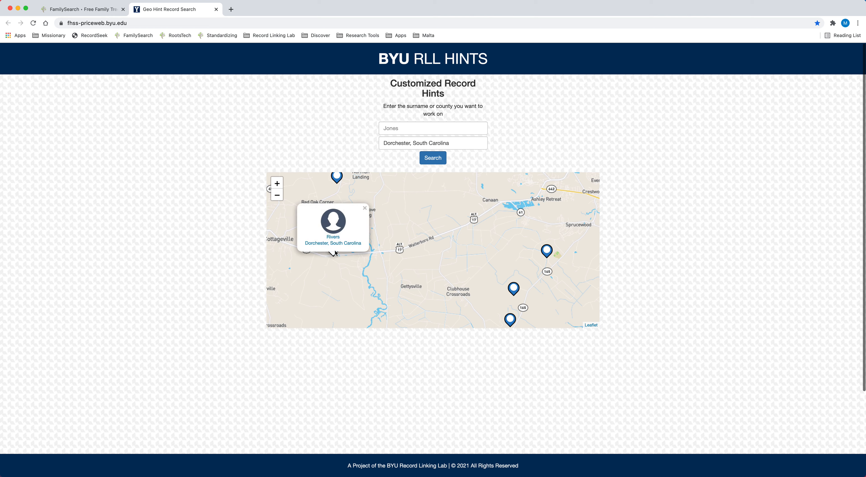
{"action": "left_click", "coordinate": [335, 244]}
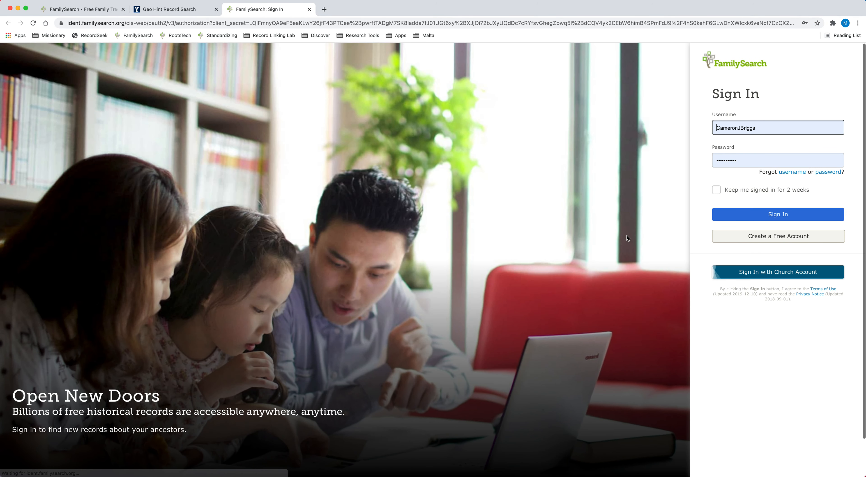
{"action": "left_click", "coordinate": [765, 215]}
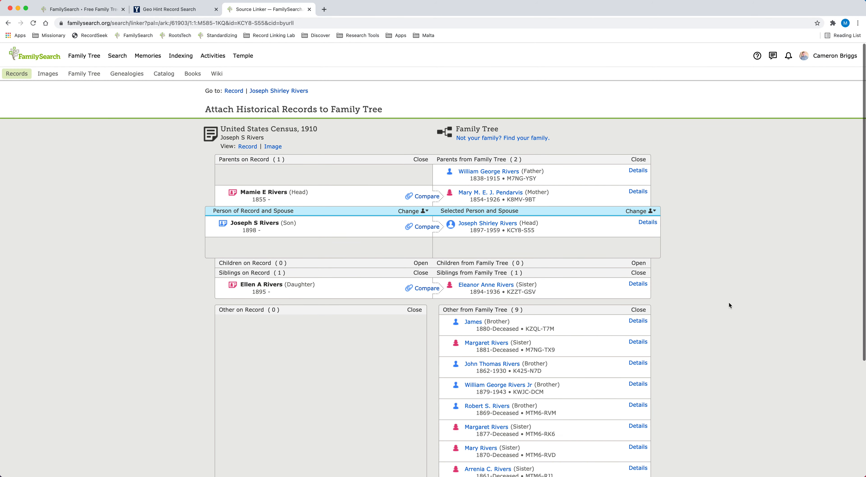
Examine how the household members and relationships on the 1910 United States Census record correspond to those in Family Tree.
{"action": "scroll", "coordinate": [729, 303], "scroll_direction": "down", "scroll_amount": 2}
{"action": "scroll", "coordinate": [729, 303], "scroll_direction": "down", "scroll_amount": 2}
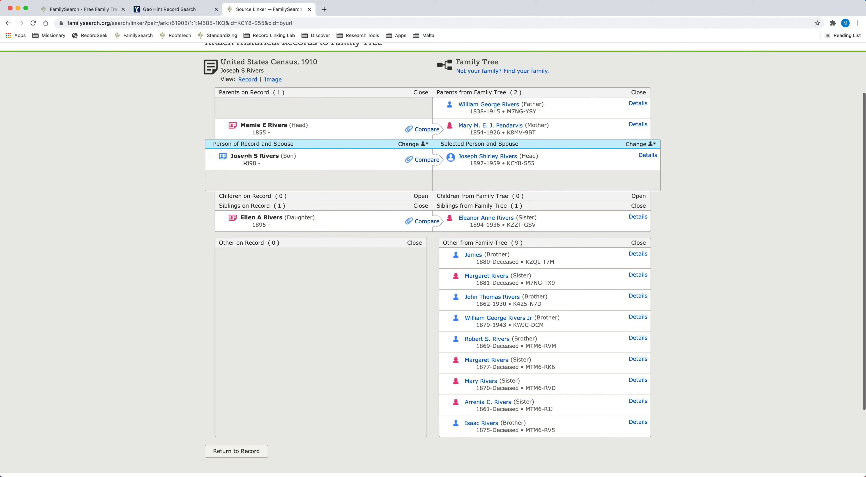
{"action": "left_click", "coordinate": [208, 145]}
{"action": "left_click_drag", "start_coordinate": [208, 145], "coordinate": [335, 146]}
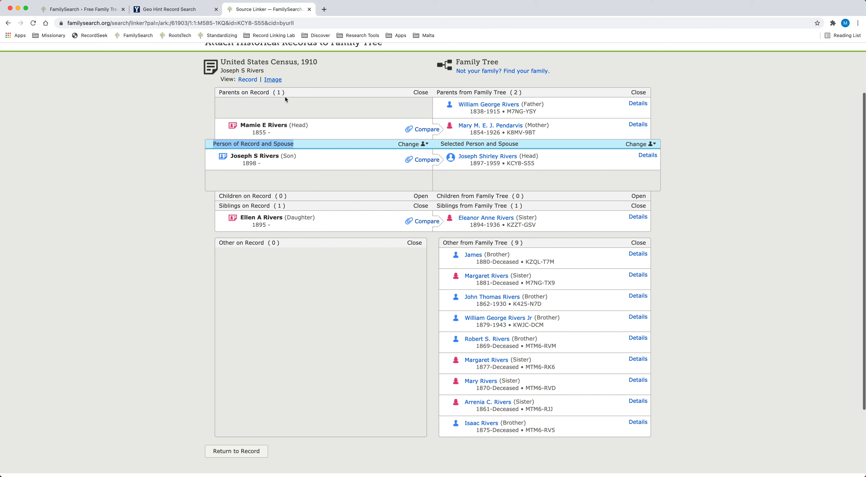
{"action": "left_click_drag", "start_coordinate": [289, 125], "coordinate": [309, 125]}
{"action": "left_click_drag", "start_coordinate": [298, 157], "coordinate": [281, 157]}
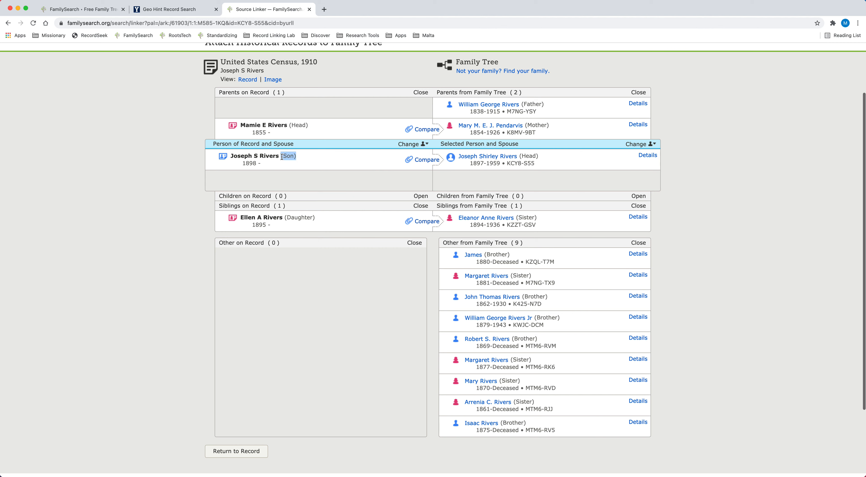
{"action": "left_click", "coordinate": [302, 125]}
{"action": "left_click_drag", "start_coordinate": [527, 104], "coordinate": [544, 125]}
{"action": "left_click_drag", "start_coordinate": [520, 155], "coordinate": [540, 156]}
{"action": "left_click_drag", "start_coordinate": [527, 105], "coordinate": [542, 105]}
{"action": "left_click", "coordinate": [527, 219]}
{"action": "left_click", "coordinate": [290, 122]}
{"action": "left_click_drag", "start_coordinate": [290, 122], "coordinate": [308, 125]}
{"action": "left_click_drag", "start_coordinate": [521, 156], "coordinate": [556, 157]}
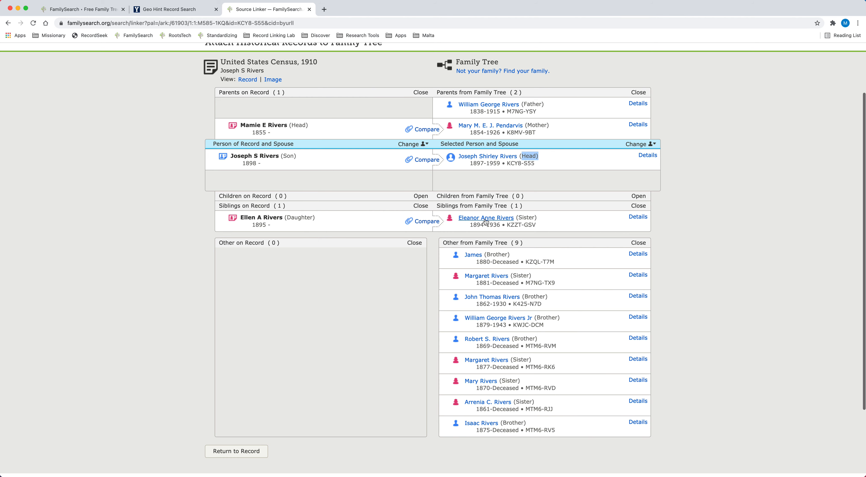
Compare the daughter's birth details on the census record with those of the matching sister in Family Tree.
{"action": "left_click", "coordinate": [425, 221]}
{"action": "scroll", "coordinate": [428, 281], "scroll_direction": "down", "scroll_amount": 1}
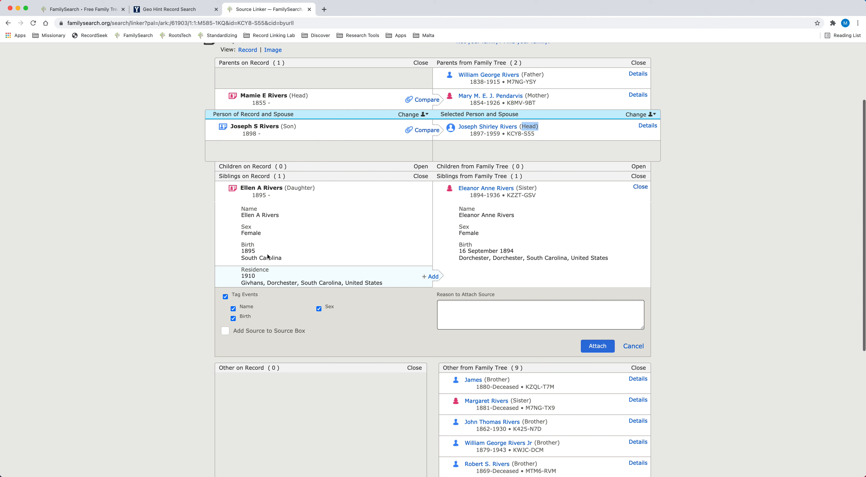
{"action": "left_click_drag", "start_coordinate": [246, 257], "coordinate": [277, 258]}
{"action": "left_click_drag", "start_coordinate": [515, 251], "coordinate": [577, 258]}
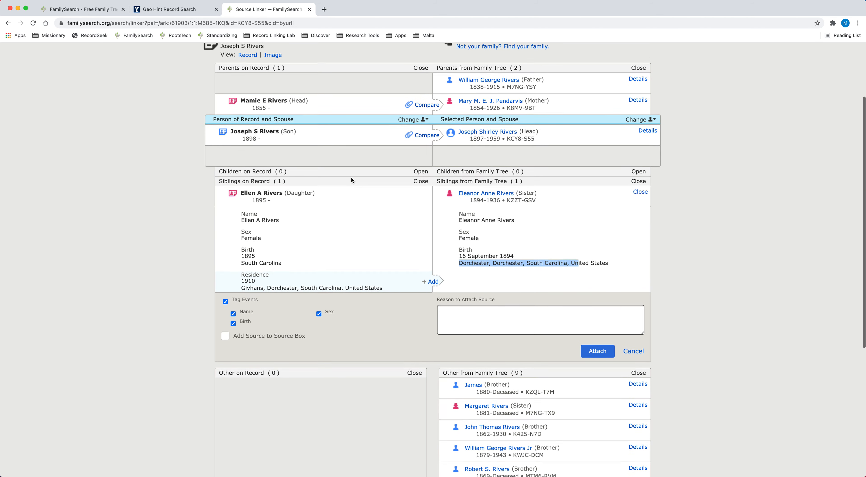
Add the 1910 residence in Givhans, Dorchester, South Carolina, United States to the mother and attach the census record to her.
{"action": "scroll", "coordinate": [350, 179], "scroll_direction": "up", "scroll_amount": 2}
{"action": "left_click", "coordinate": [424, 134]}
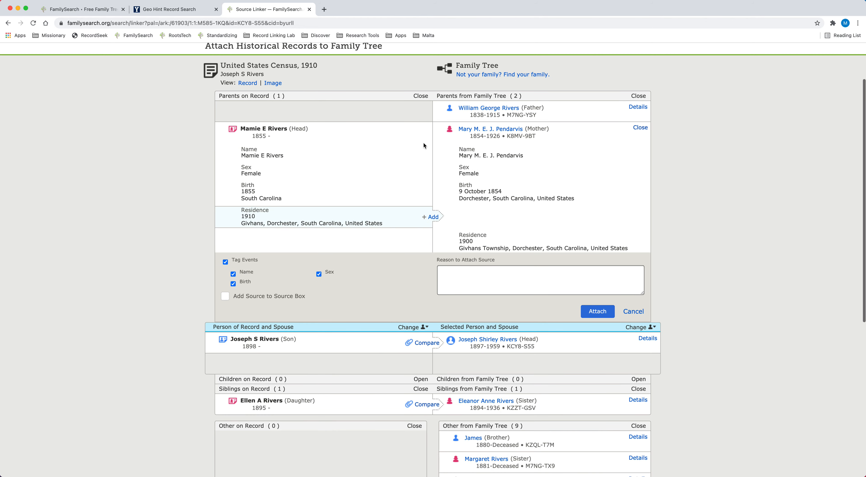
{"action": "left_click", "coordinate": [433, 218]}
{"action": "scroll", "coordinate": [564, 361], "scroll_direction": "down", "scroll_amount": 1}
{"action": "scroll", "coordinate": [564, 361], "scroll_direction": "down", "scroll_amount": 1}
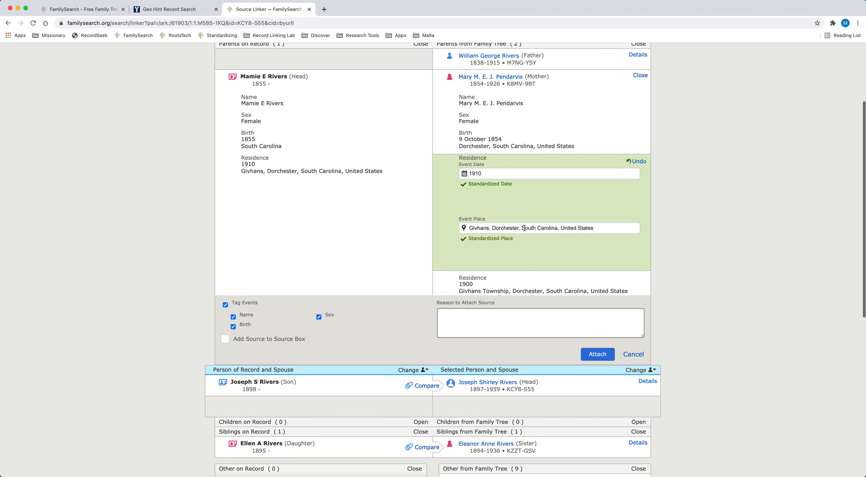
{"action": "left_click", "coordinate": [549, 228]}
{"action": "left_click", "coordinate": [607, 232]}
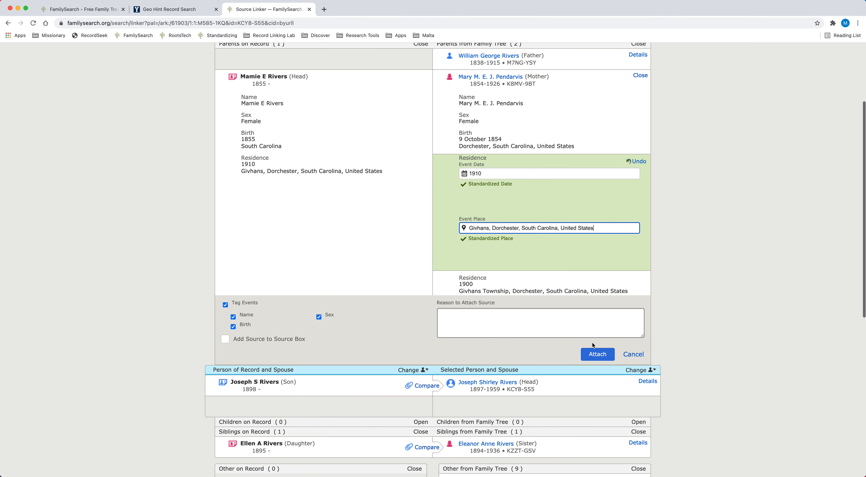
{"action": "left_click", "coordinate": [595, 360]}
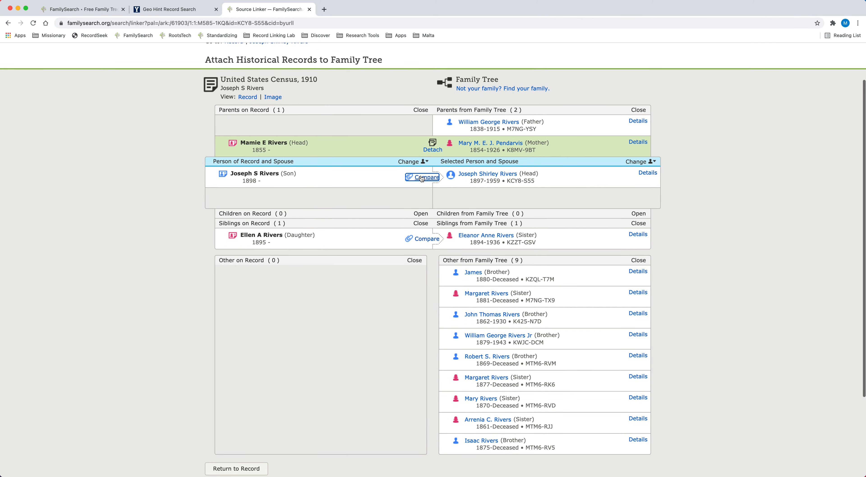
Add the census record's residence to the selected person, the son on the record, and attach the record to him.
{"action": "left_click", "coordinate": [422, 177]}
{"action": "left_click", "coordinate": [430, 262]}
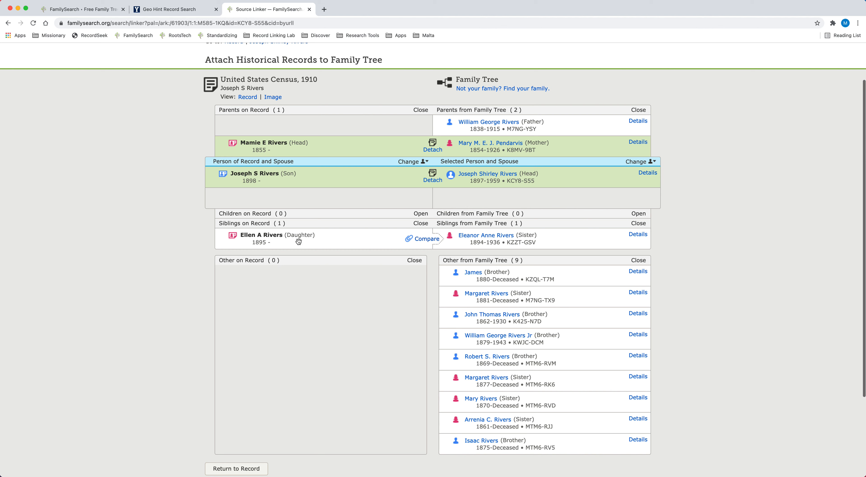
Add the 1910 residence in Givhans, Dorchester, South Carolina, United States to the sister and attach the census record to her.
{"action": "mouse_move", "coordinate": [297, 238]}
{"action": "left_click", "coordinate": [427, 241]}
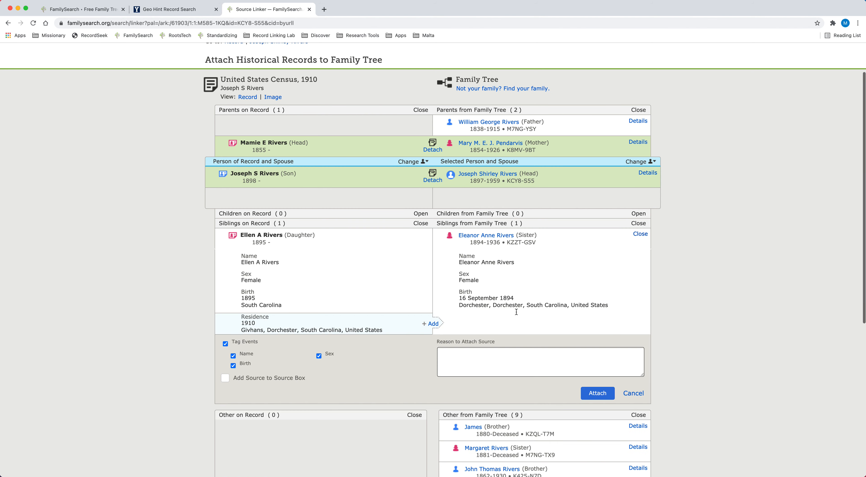
{"action": "left_click", "coordinate": [433, 324]}
{"action": "scroll", "coordinate": [538, 332], "scroll_direction": "down", "scroll_amount": 3}
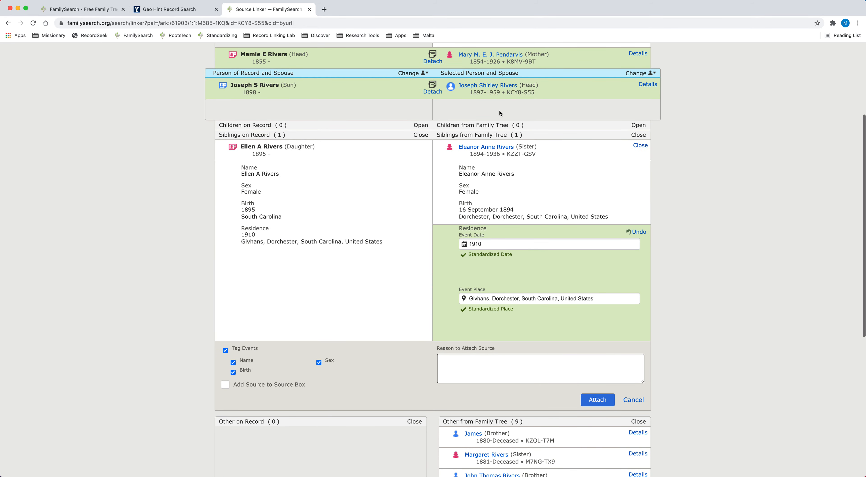
{"action": "scroll", "coordinate": [488, 218], "scroll_direction": "up", "scroll_amount": 3}
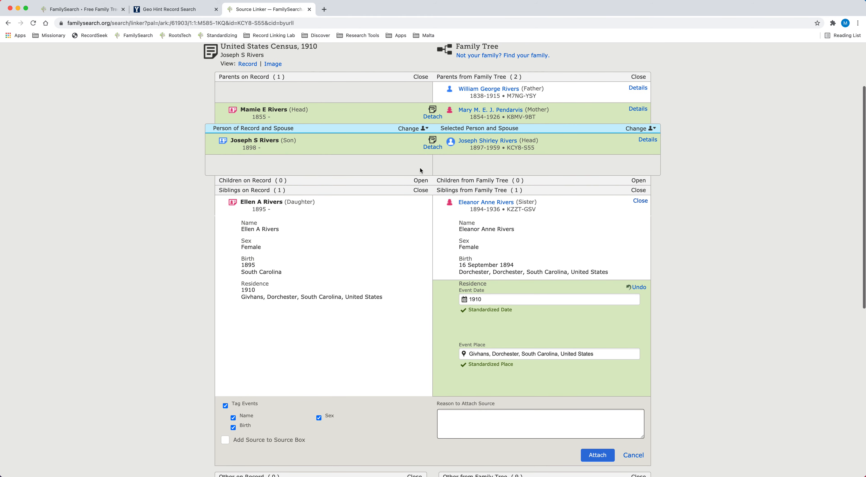
{"action": "scroll", "coordinate": [462, 298], "scroll_direction": "down", "scroll_amount": 3}
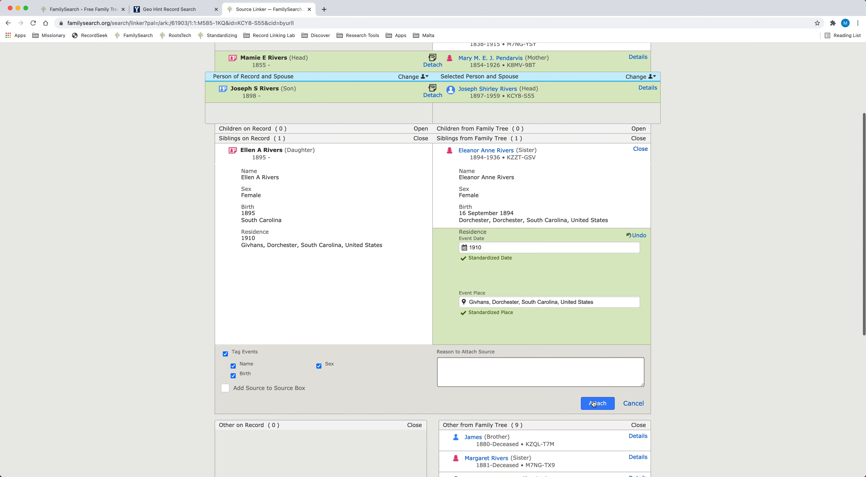
{"action": "left_click", "coordinate": [598, 404]}
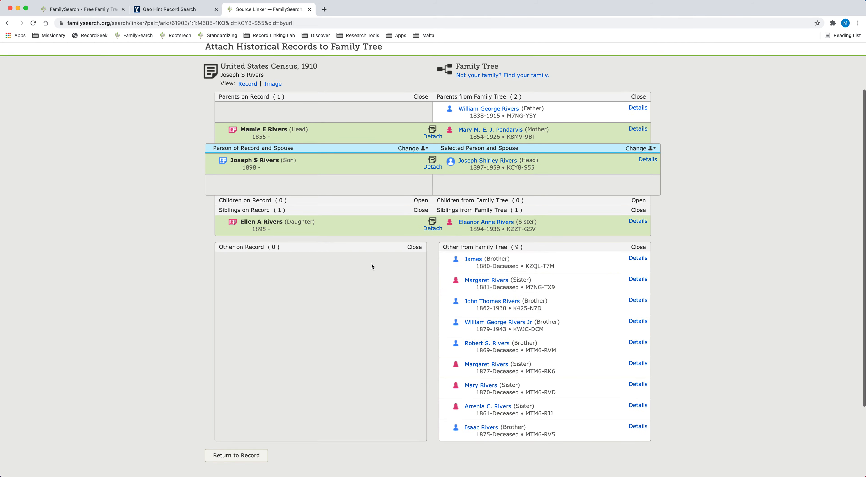
Close the finished record and open the hint at the northernmost marker beside route 165 for review.
{"action": "left_click", "coordinate": [309, 10]}
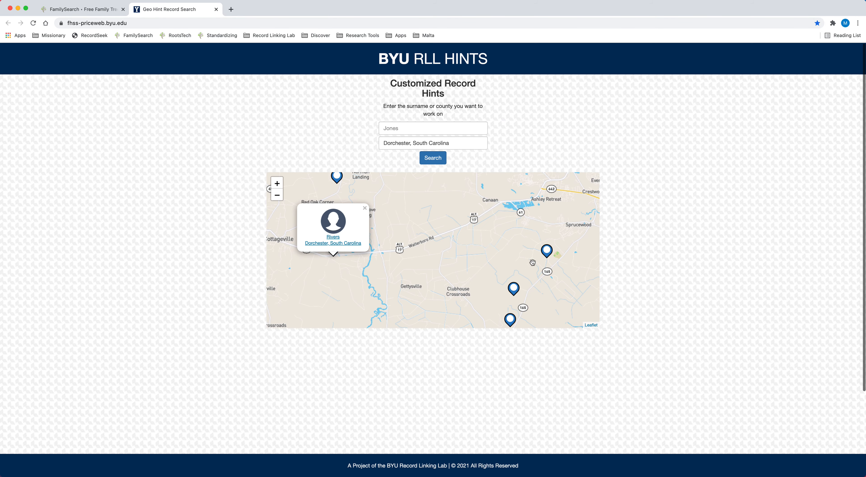
{"action": "left_click", "coordinate": [547, 255]}
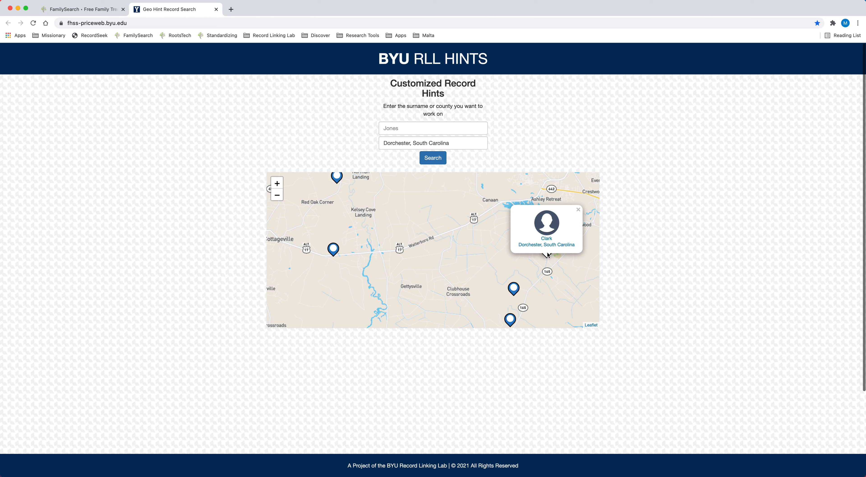
{"action": "left_click", "coordinate": [547, 243]}
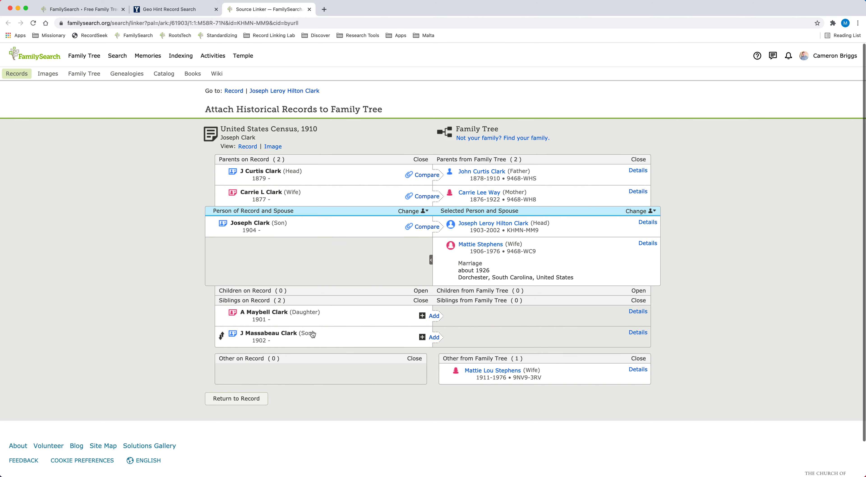
{"action": "scroll", "coordinate": [310, 317], "scroll_direction": "down", "scroll_amount": 2}
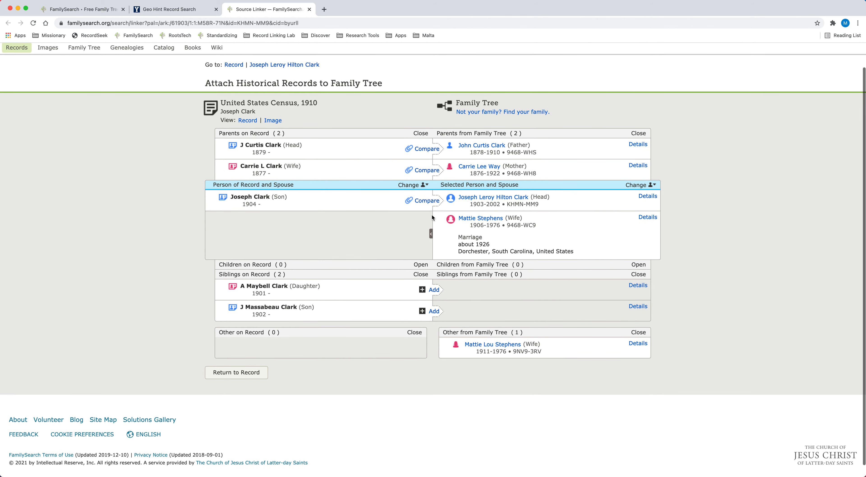
Add the 1910 residence in Givhans, Dorchester, South Carolina, United States to the father and attach the census record to him.
{"action": "left_click", "coordinate": [425, 149]}
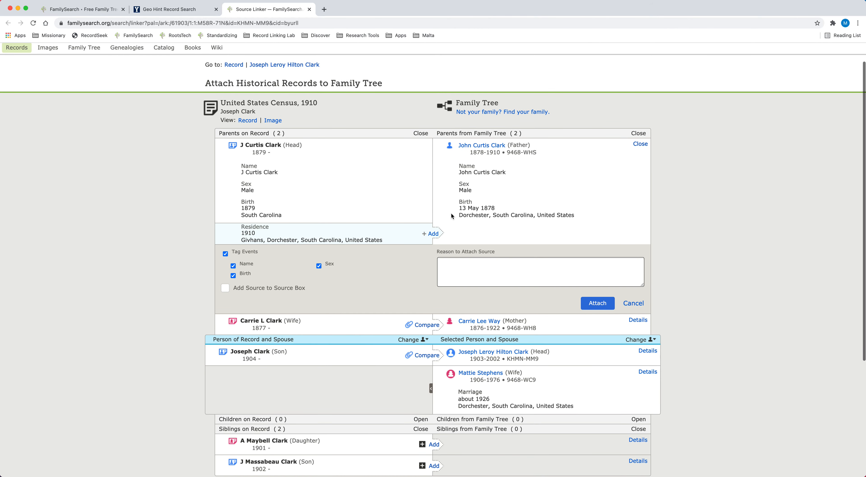
{"action": "left_click", "coordinate": [432, 234]}
{"action": "left_click", "coordinate": [597, 397]}
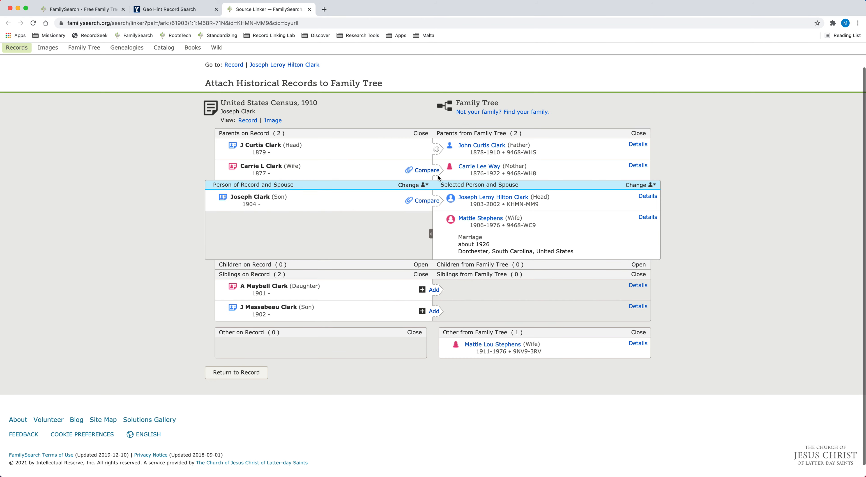
Add the 1910 residence in Givhans, Dorchester, South Carolina, United States to the mother and attach the census record to her.
{"action": "left_click", "coordinate": [426, 170]}
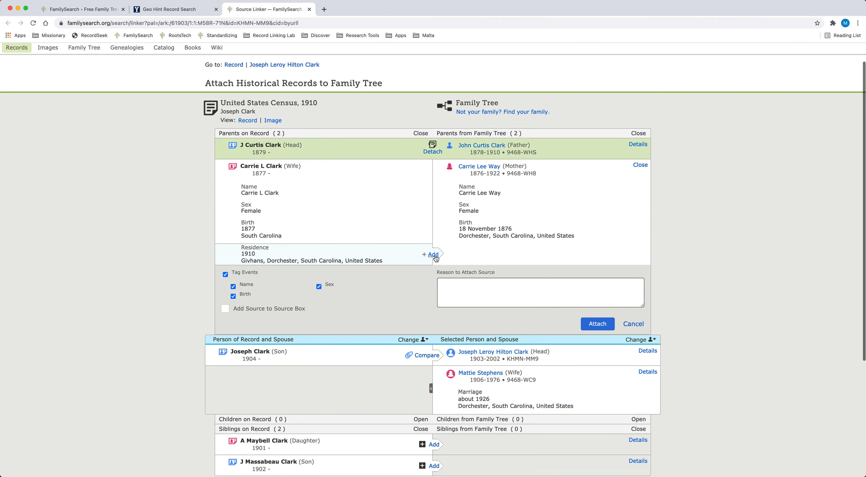
{"action": "left_click", "coordinate": [434, 255]}
{"action": "left_click", "coordinate": [598, 420]}
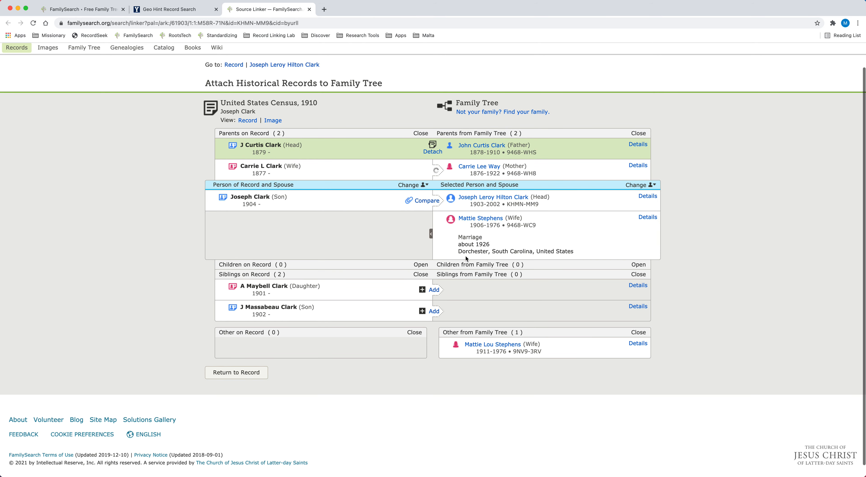
Add the 1910 Givhans residence to the selected person, the son born in 1903, and attach the census record to him.
{"action": "left_click", "coordinate": [426, 202]}
{"action": "left_click", "coordinate": [432, 285]}
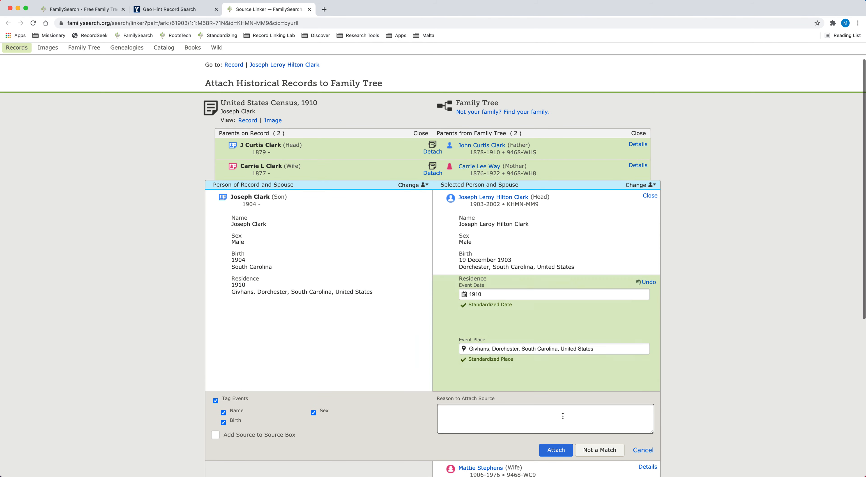
{"action": "left_click", "coordinate": [556, 450]}
Create the unmatched daughter as a new deceased person under both parents and attach the census record with her 1910 Givhans residence.
{"action": "left_click", "coordinate": [434, 290]}
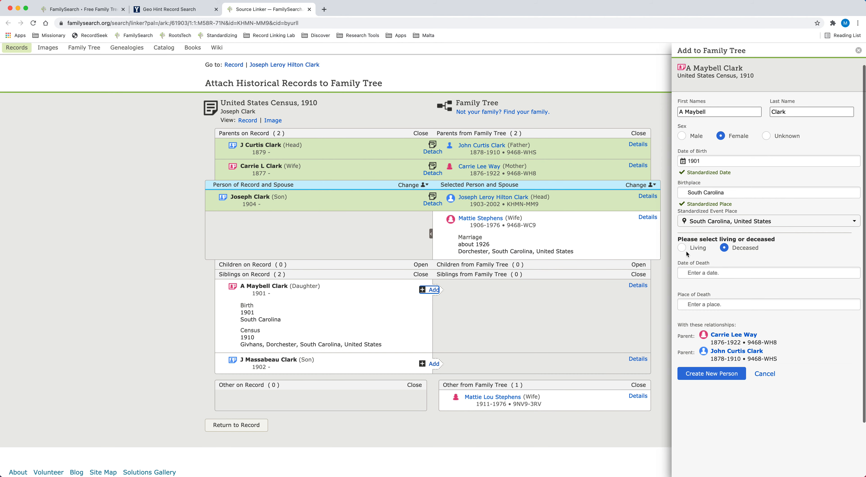
{"action": "left_click", "coordinate": [710, 375]}
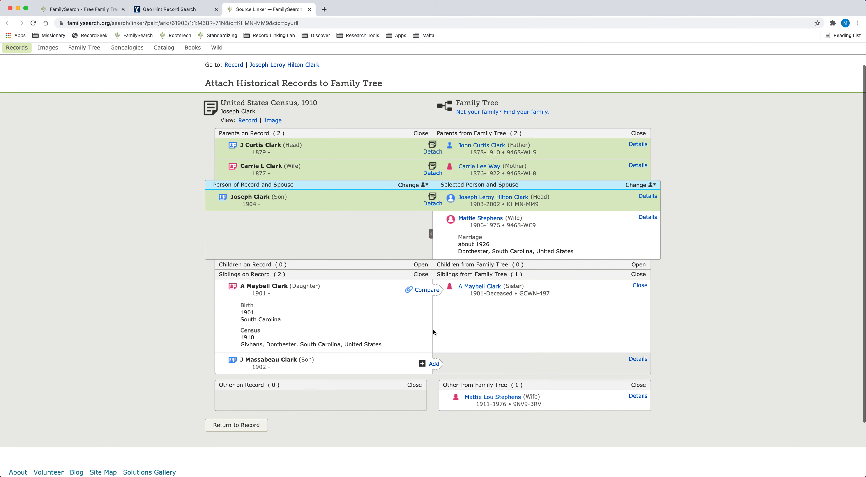
{"action": "left_click", "coordinate": [431, 377]}
{"action": "scroll", "coordinate": [566, 371], "scroll_direction": "down", "scroll_amount": 3}
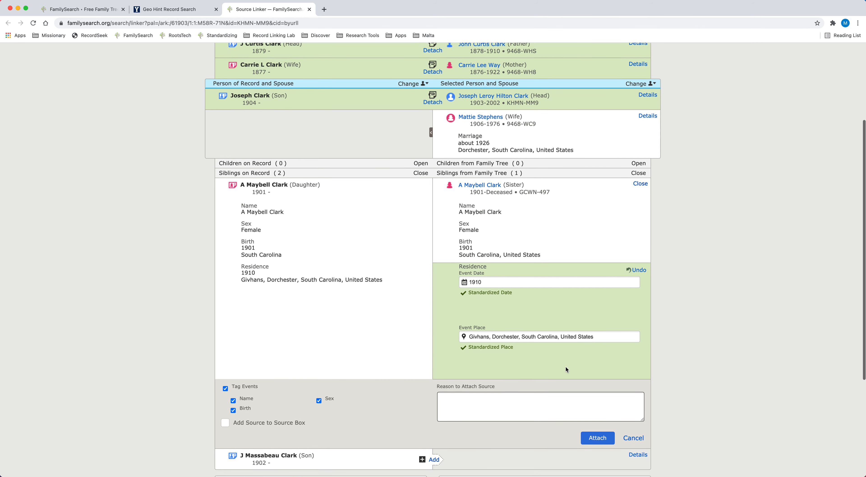
{"action": "left_click", "coordinate": [597, 431]}
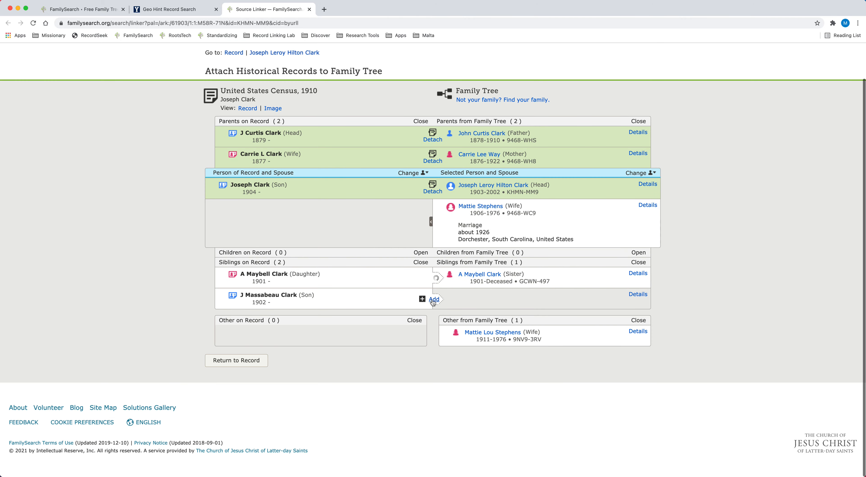
Create the unmatched son born in 1902 as a new deceased person and attach the census record with his 1910 Givhans residence.
{"action": "left_click", "coordinate": [434, 300]}
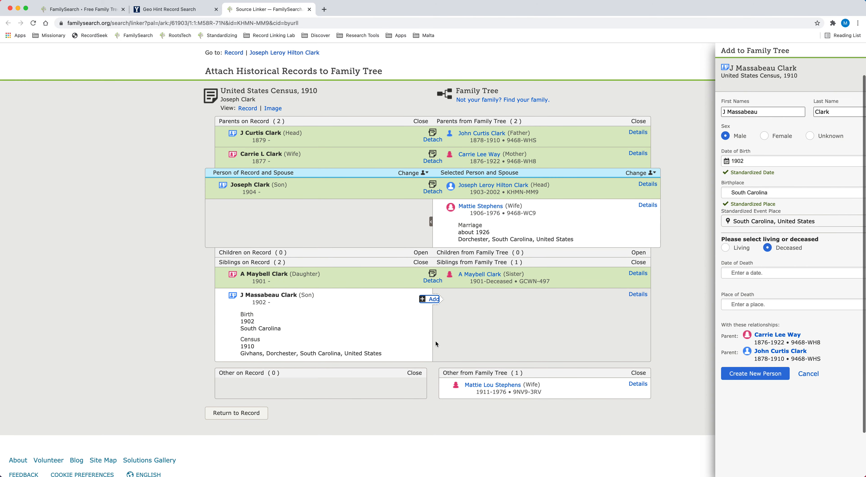
{"action": "left_click", "coordinate": [712, 374]}
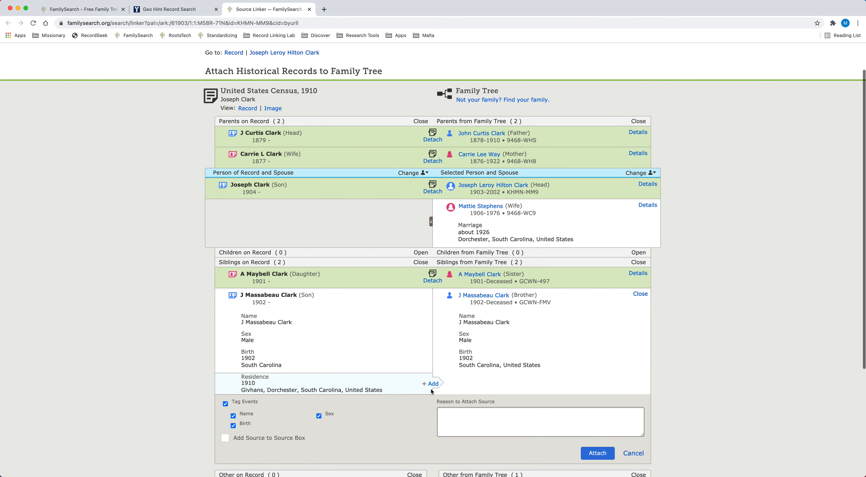
{"action": "left_click", "coordinate": [433, 385]}
{"action": "scroll", "coordinate": [543, 370], "scroll_direction": "down", "scroll_amount": 5}
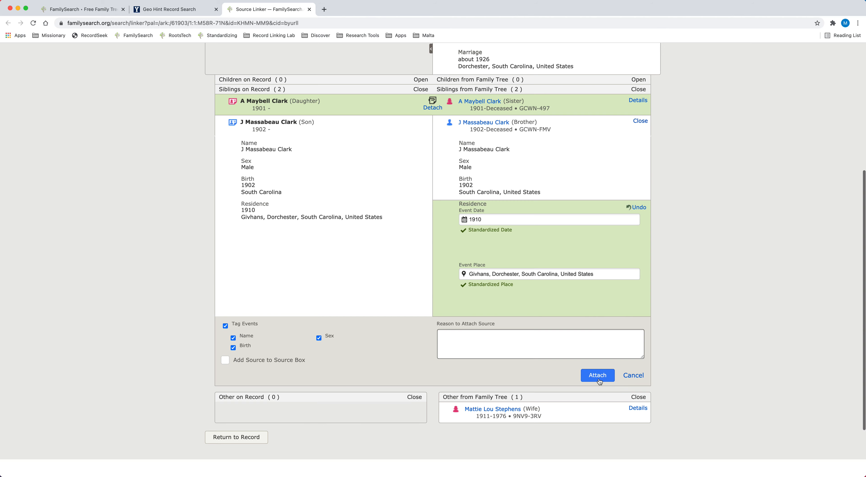
{"action": "left_click", "coordinate": [598, 375]}
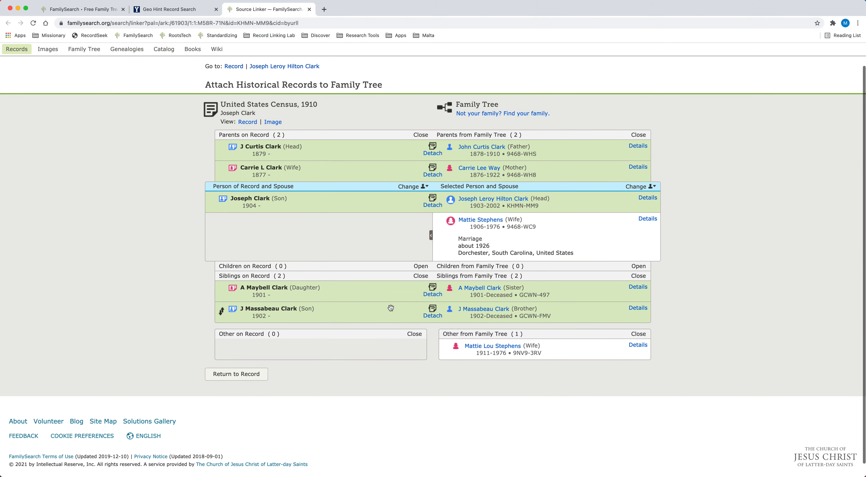
Expand the newly added brother's details and open his Family Tree person page in a new tab.
{"action": "left_click", "coordinate": [364, 314]}
{"action": "left_click", "coordinate": [638, 308]}
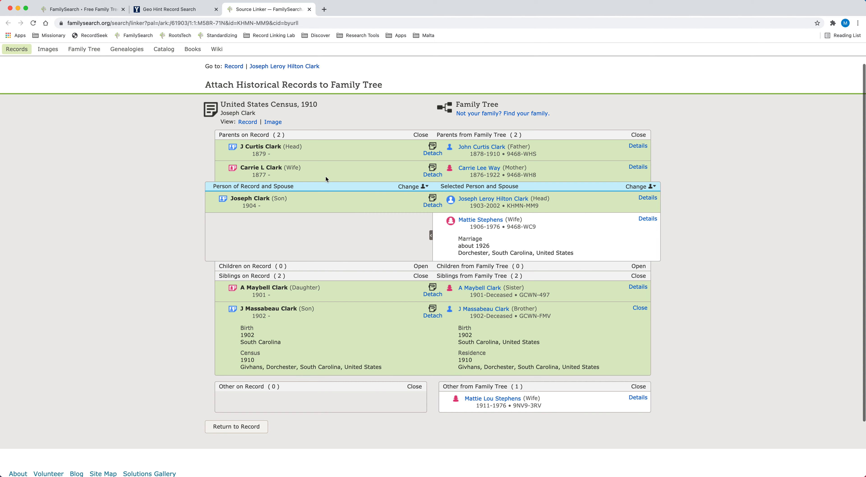
{"action": "left_click", "coordinate": [494, 309]}
{"action": "right_click", "coordinate": [615, 285]}
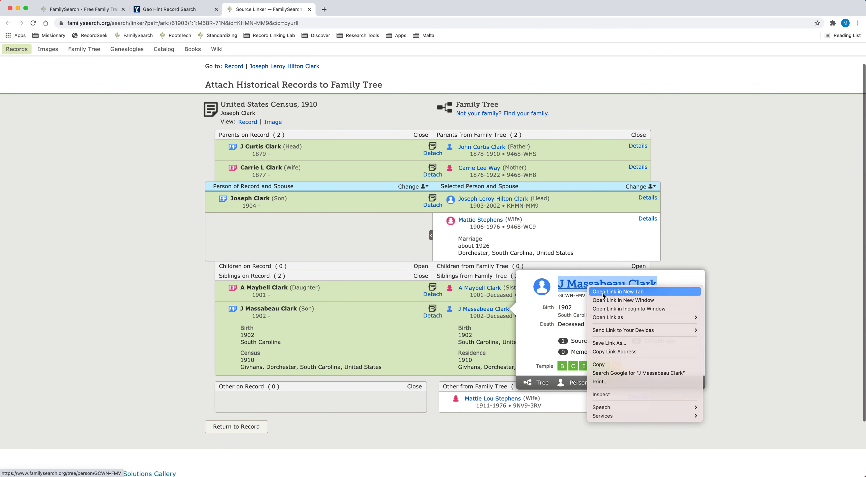
{"action": "left_click", "coordinate": [633, 292]}
{"action": "left_click", "coordinate": [366, 9]}
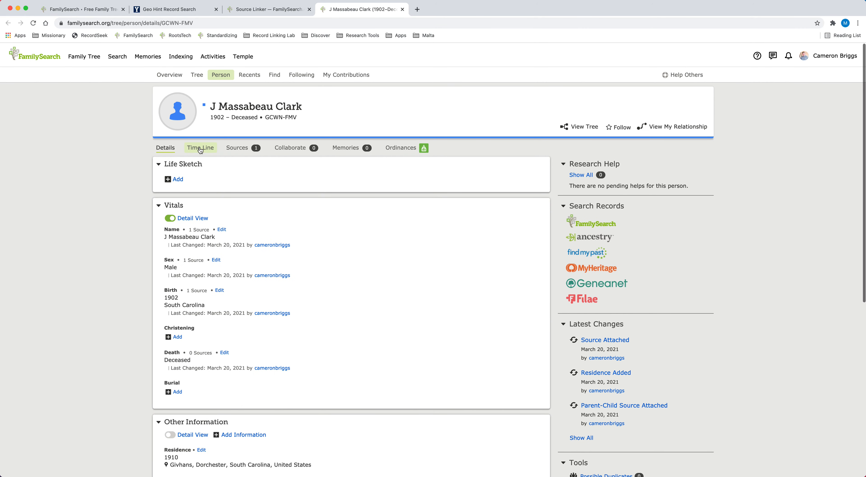
View the brother's time line and locate his 1910 Givhans residence on the map at a wider scale.
{"action": "left_click", "coordinate": [201, 148]}
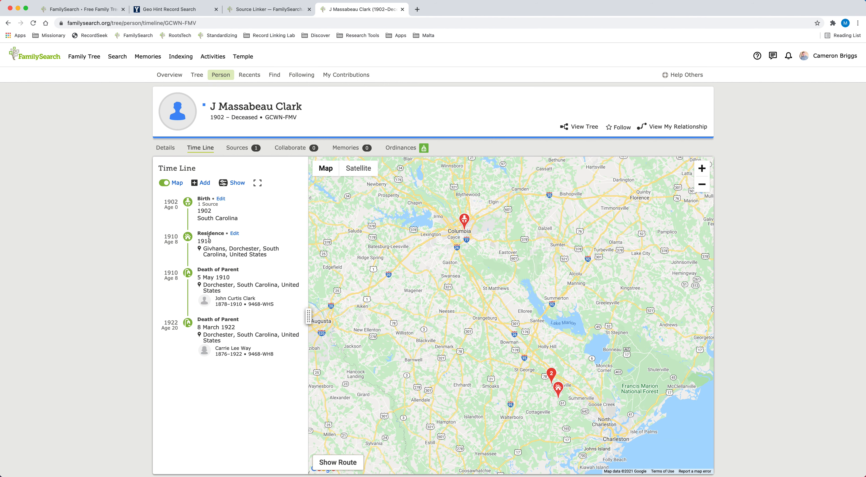
{"action": "left_click_drag", "start_coordinate": [205, 249], "coordinate": [280, 256]}
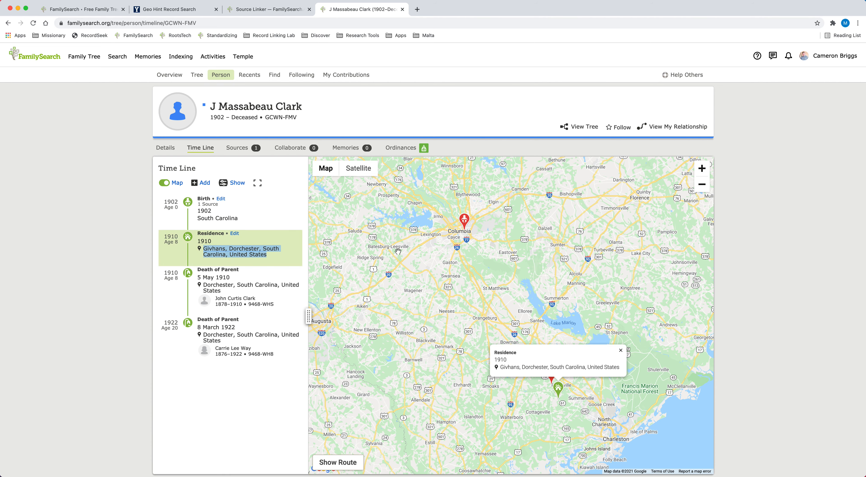
{"action": "left_click", "coordinate": [697, 188]}
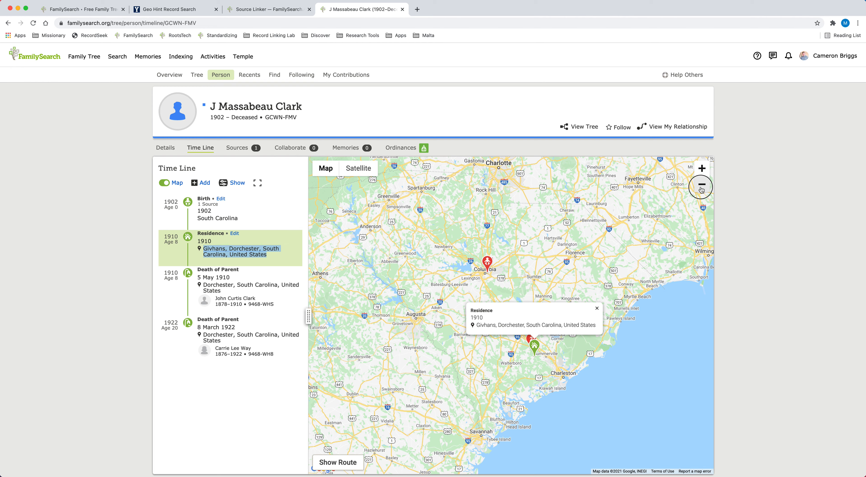
{"action": "left_click", "coordinate": [697, 190]}
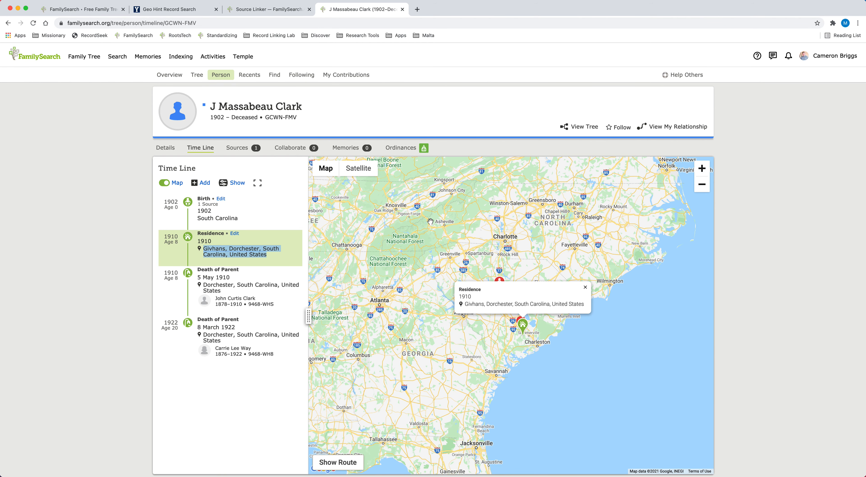
Compare the brother's attached census details in the source linker with his time line and its map.
{"action": "left_click", "coordinate": [269, 15]}
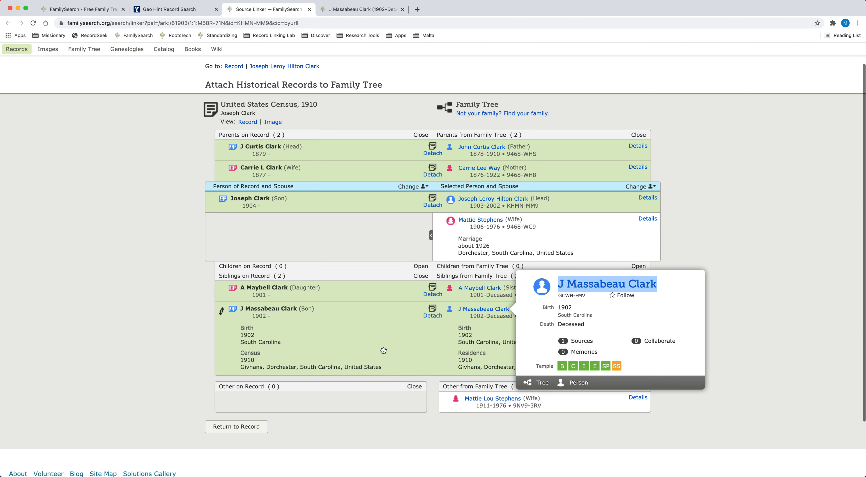
{"action": "left_click", "coordinate": [727, 256]}
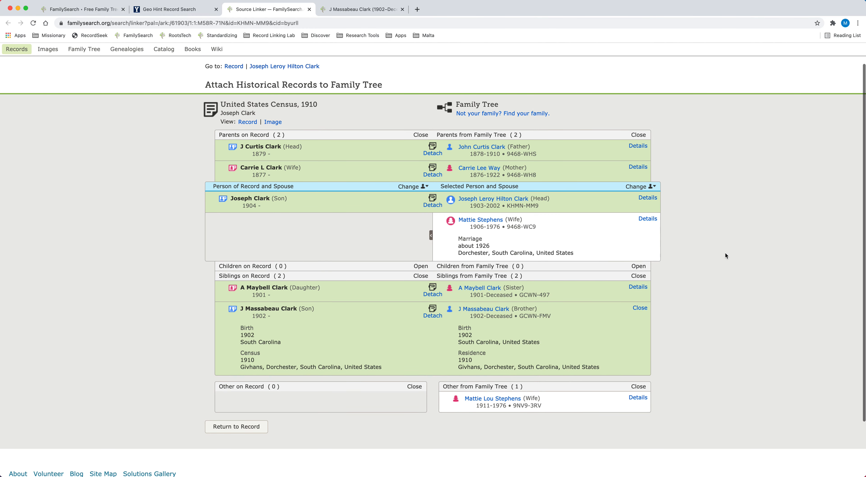
{"action": "left_click", "coordinate": [358, 10]}
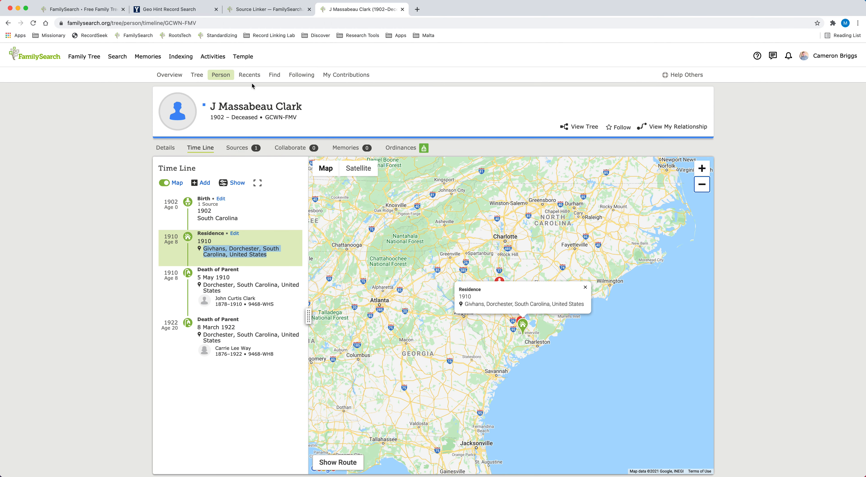
{"action": "left_click", "coordinate": [281, 9]}
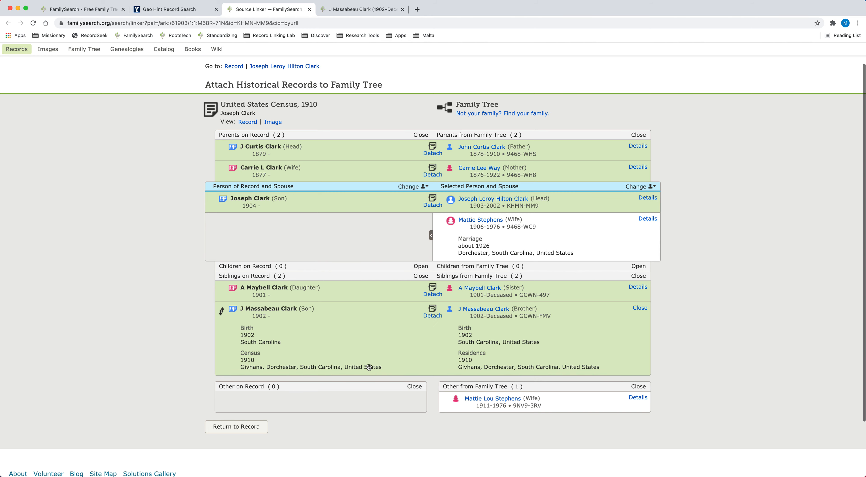
{"action": "left_click", "coordinate": [364, 11]}
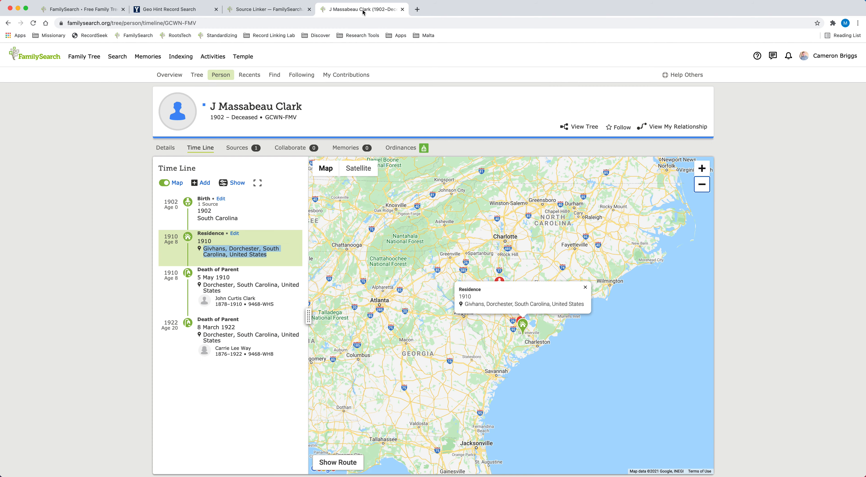
{"action": "left_click", "coordinate": [702, 184]}
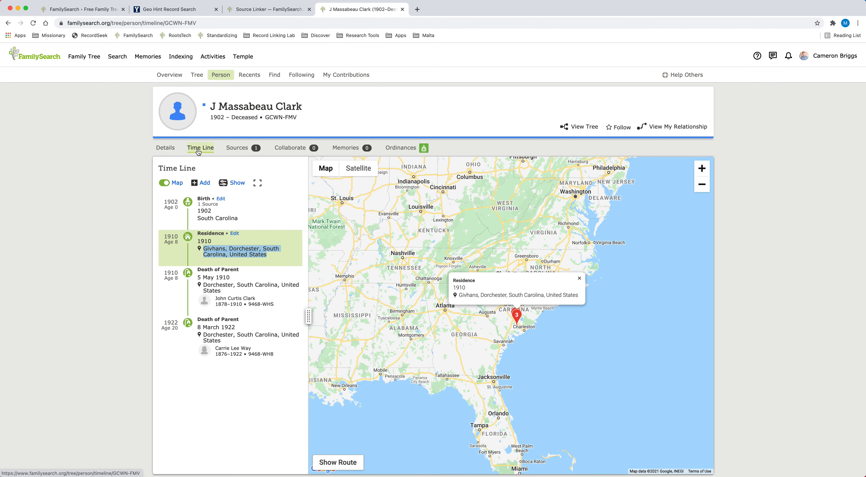
Review the brother's person details and close his page.
{"action": "left_click", "coordinate": [165, 149]}
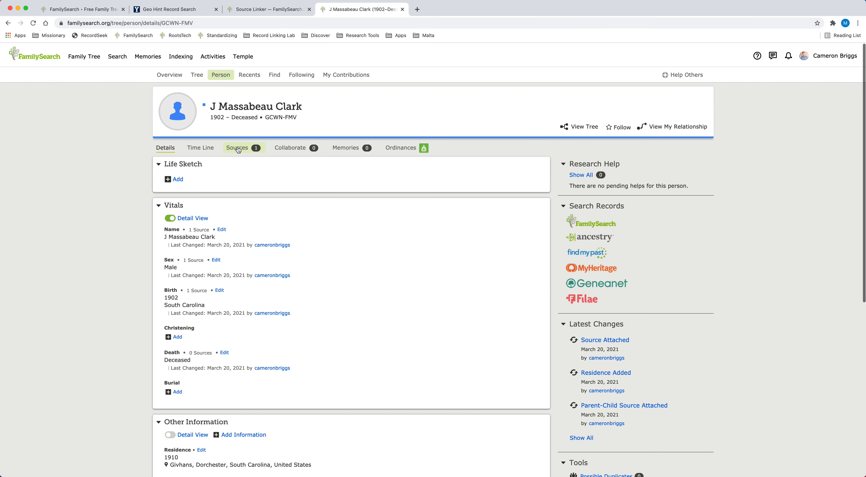
{"action": "scroll", "coordinate": [279, 327], "scroll_direction": "down", "scroll_amount": 3}
{"action": "scroll", "coordinate": [281, 328], "scroll_direction": "up", "scroll_amount": 3}
{"action": "left_click", "coordinate": [402, 9]}
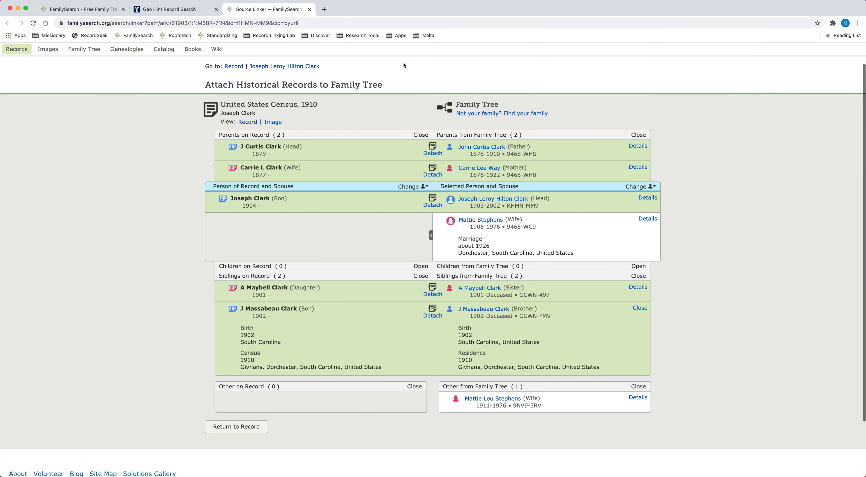
Open the father's person page in a new tab and examine his vitals and research help.
{"action": "left_click", "coordinate": [483, 148]}
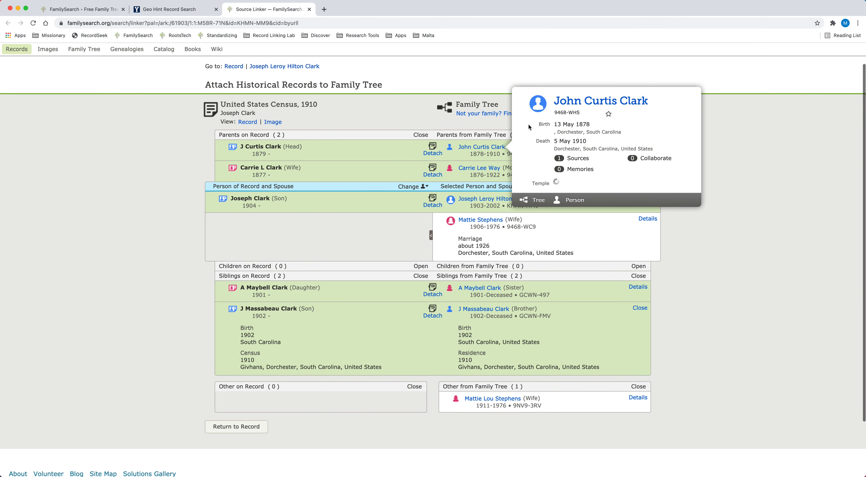
{"action": "right_click", "coordinate": [575, 103]}
{"action": "left_click", "coordinate": [589, 107]}
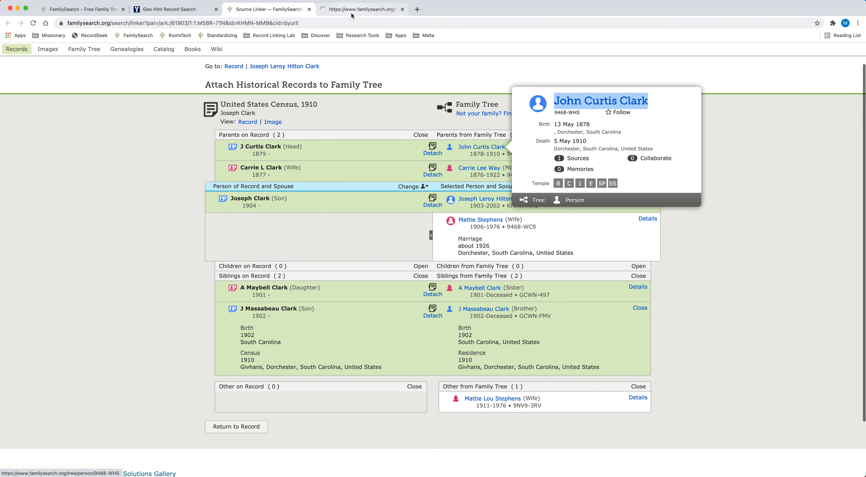
{"action": "left_click", "coordinate": [350, 10]}
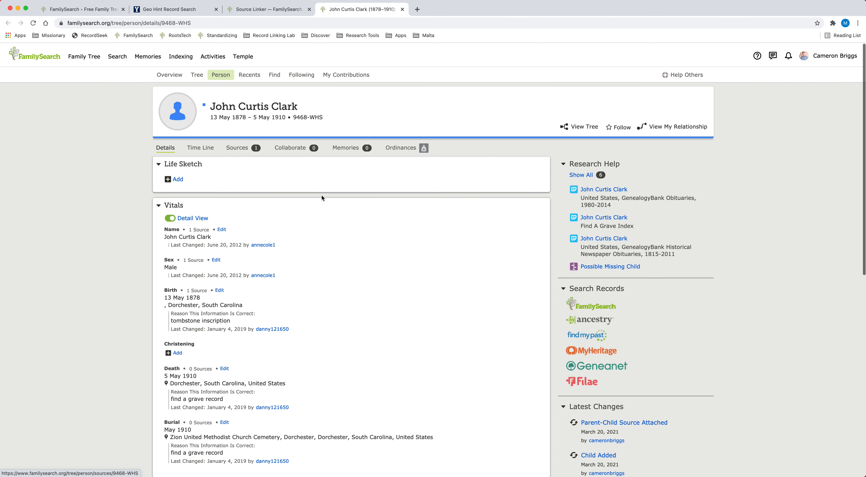
{"action": "scroll", "coordinate": [319, 219], "scroll_direction": "down", "scroll_amount": 2}
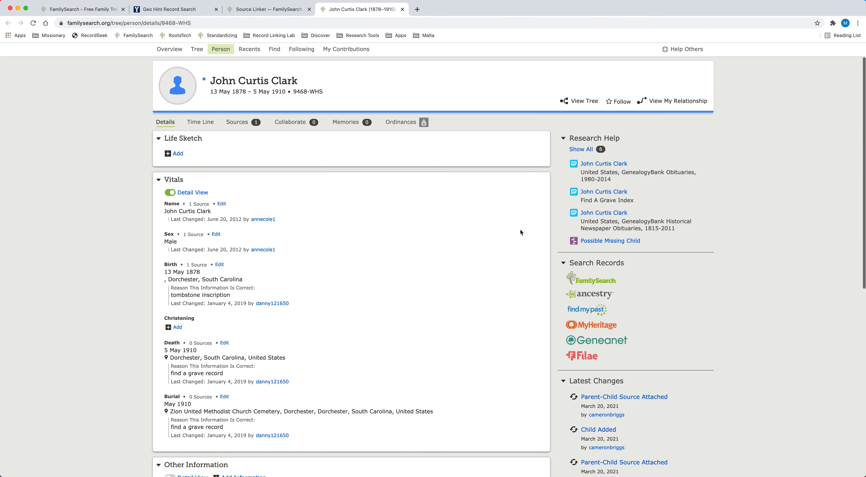
{"action": "scroll", "coordinate": [129, 193], "scroll_direction": "up", "scroll_amount": 2}
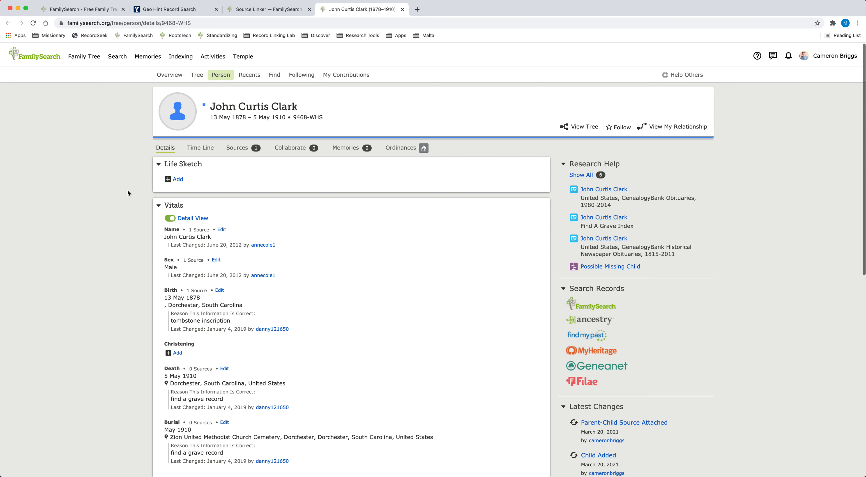
Look at the Dorchester, South Carolina hint map and return to the census record in the source linker.
{"action": "left_click", "coordinate": [188, 10]}
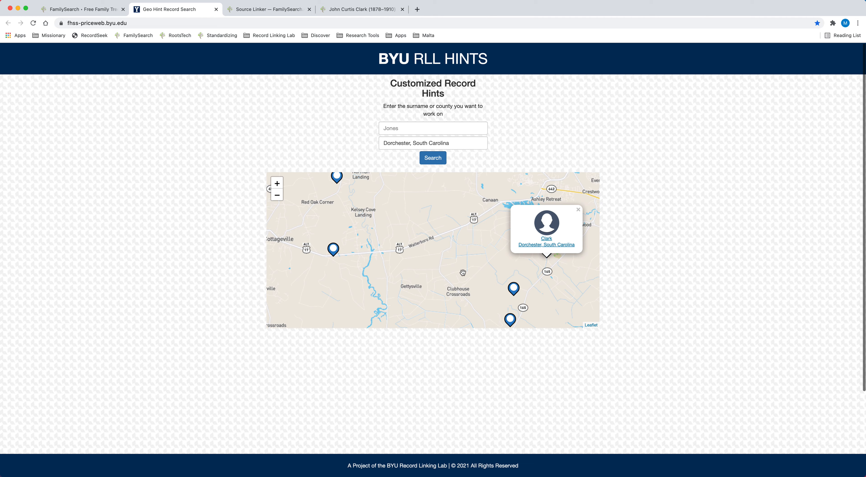
{"action": "left_click", "coordinate": [263, 9]}
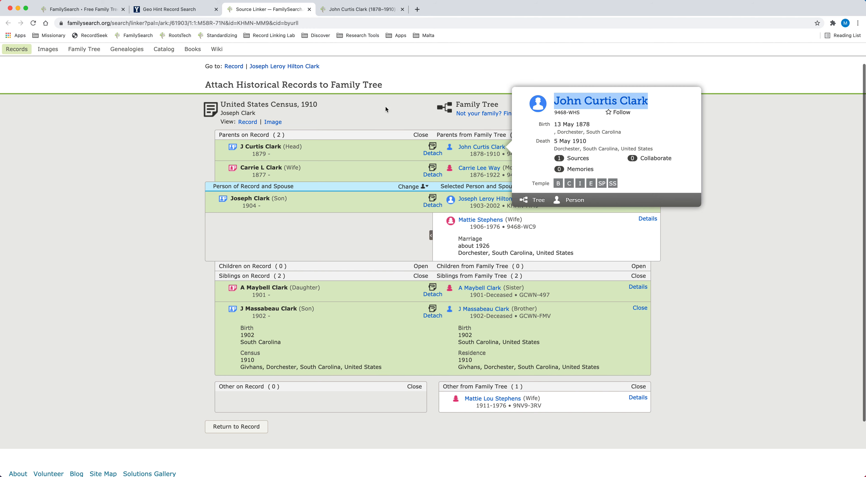
Open the father's family tree in Portrait view and examine his parents, spouse and children.
{"action": "left_click", "coordinate": [361, 13]}
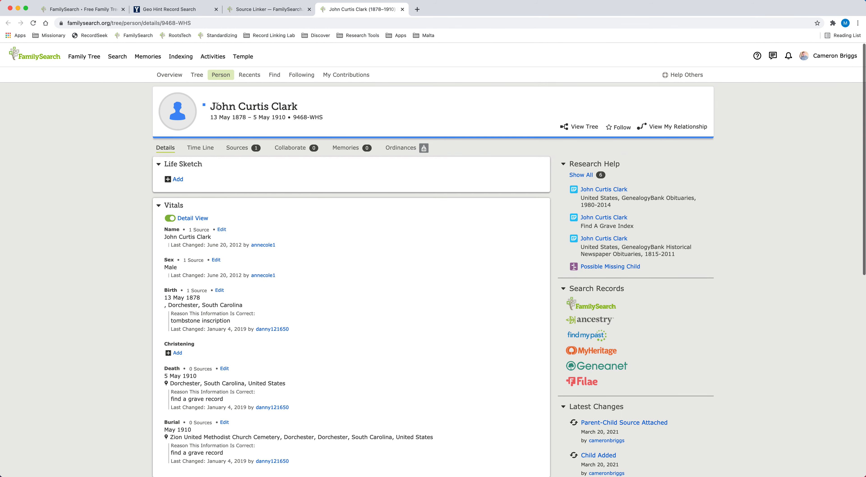
{"action": "left_click", "coordinate": [589, 128]}
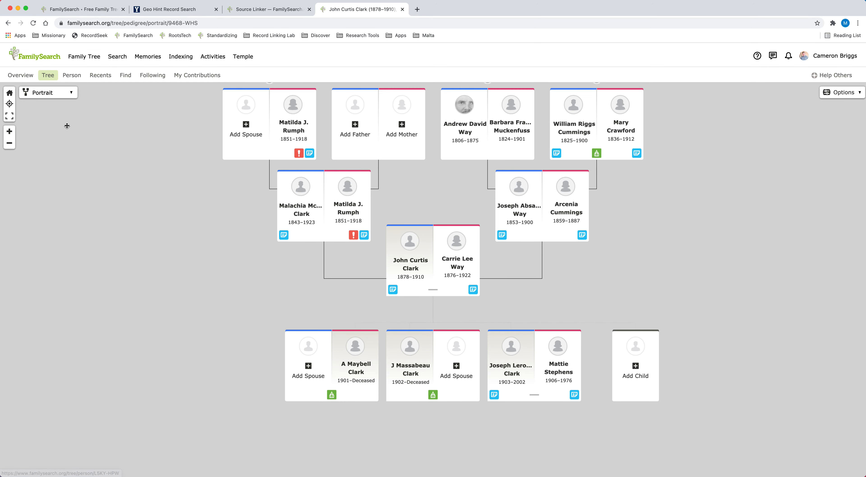
{"action": "left_click", "coordinate": [69, 96]}
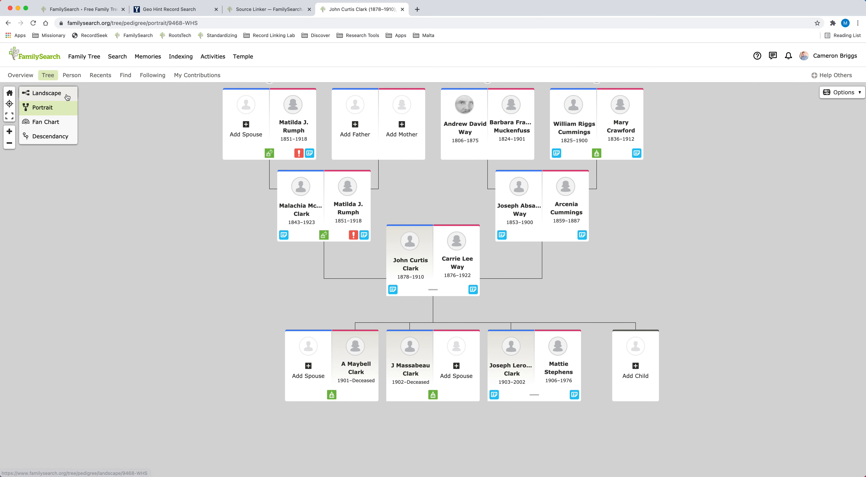
{"action": "left_click", "coordinate": [115, 142]}
{"action": "left_click_drag", "start_coordinate": [180, 153], "coordinate": [160, 189]}
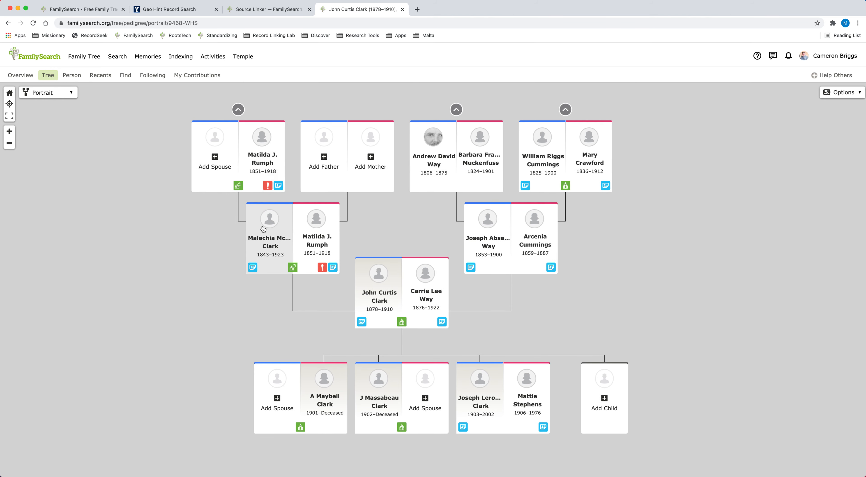
{"action": "left_click", "coordinate": [339, 261]}
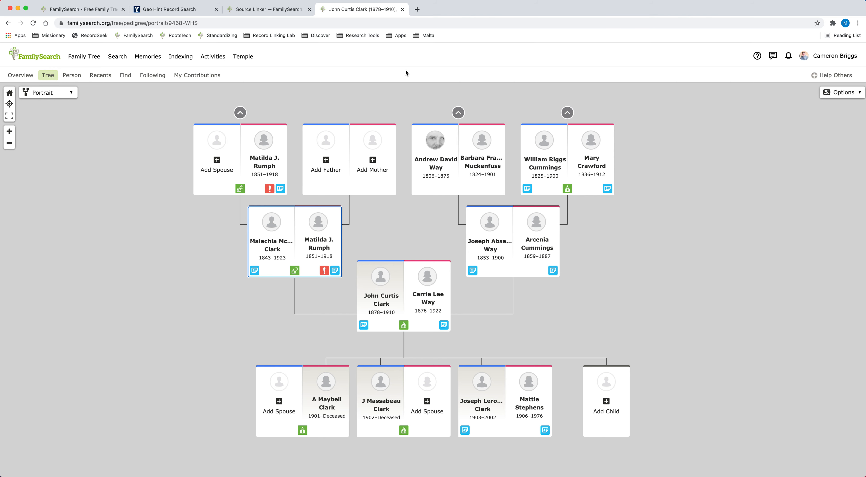
Close the father's family tree and the finished 1910 census source linker, returning to the hint map.
{"action": "left_click", "coordinate": [193, 11]}
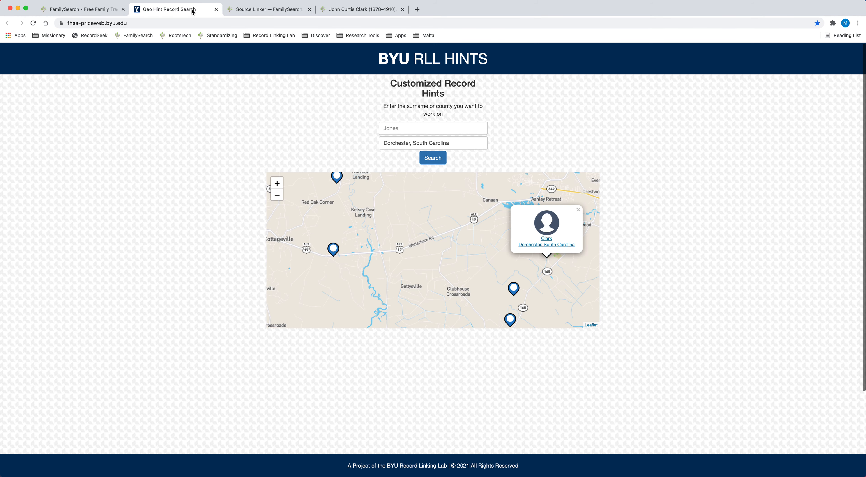
{"action": "left_click", "coordinate": [281, 11]}
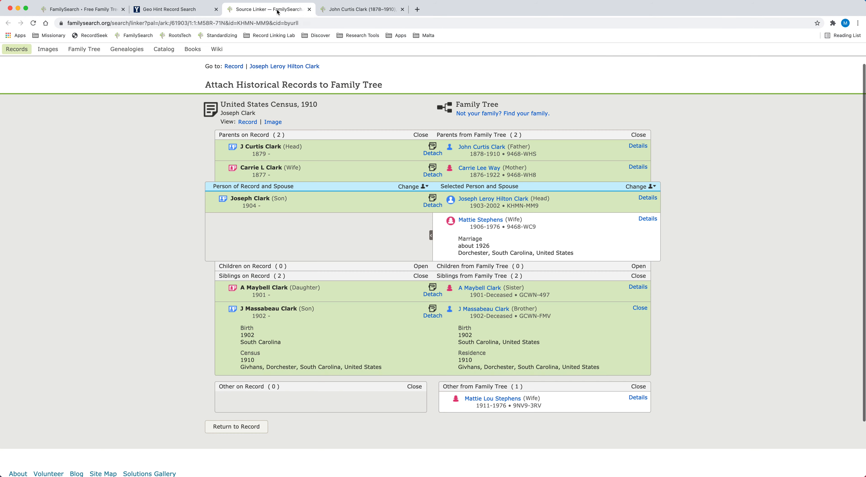
{"action": "left_click", "coordinate": [346, 13]}
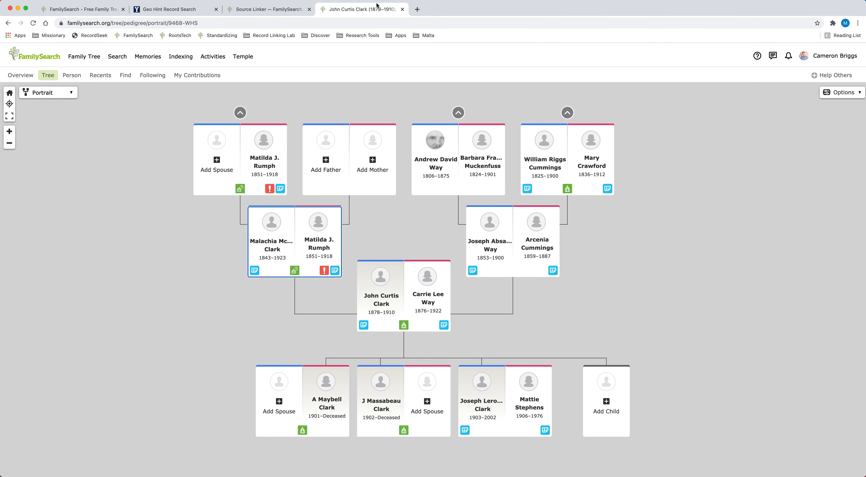
{"action": "left_click", "coordinate": [403, 10]}
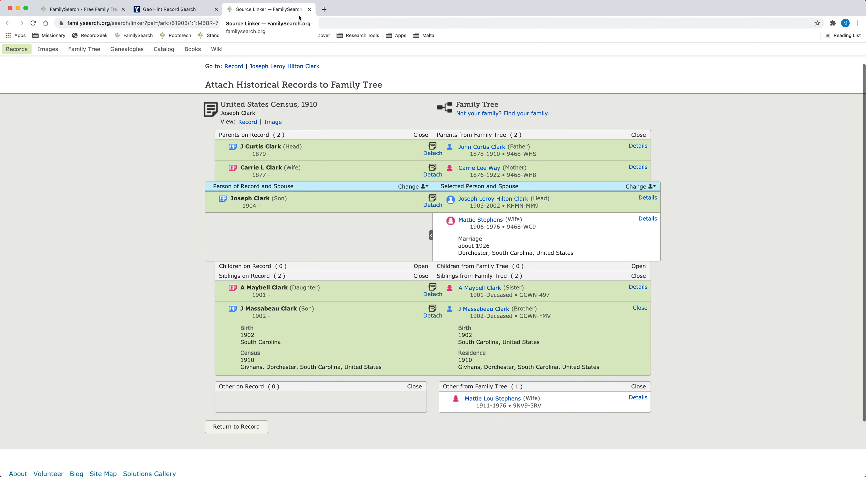
{"action": "left_click", "coordinate": [310, 9]}
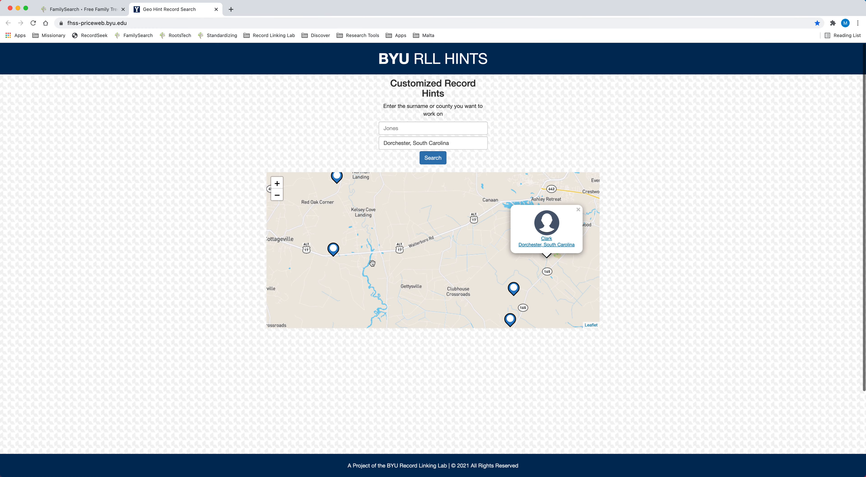
Open the Dorchester hint east of Clubhouse Crossroads, review its attached 1910 census family, and close the record.
{"action": "left_click", "coordinate": [516, 292]}
{"action": "left_click", "coordinate": [511, 283]}
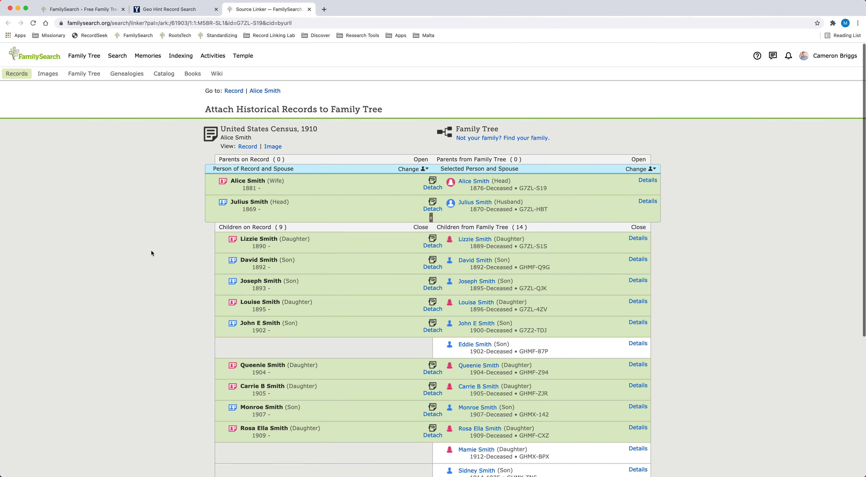
{"action": "scroll", "coordinate": [151, 251], "scroll_direction": "down", "scroll_amount": 5}
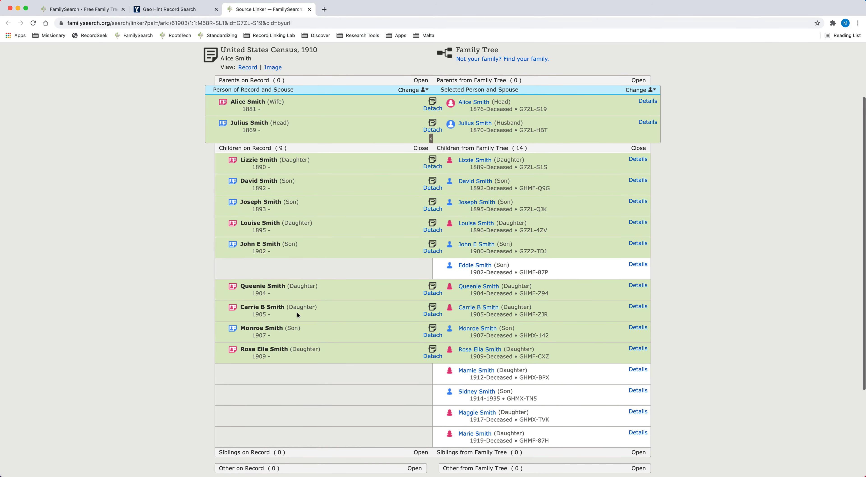
{"action": "left_click", "coordinate": [184, 9]}
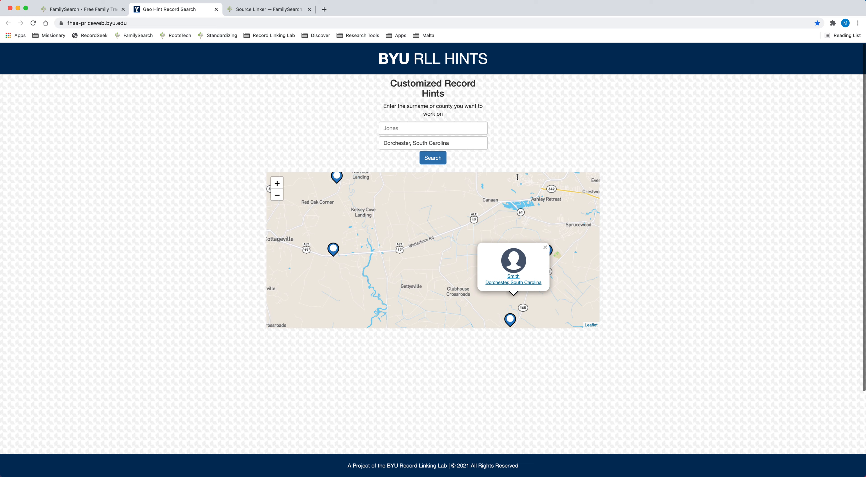
{"action": "left_click", "coordinate": [289, 10]}
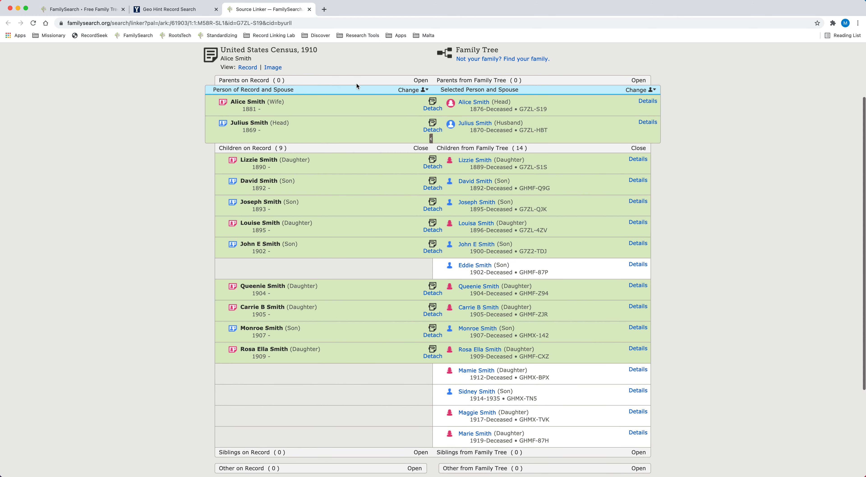
{"action": "left_click", "coordinate": [309, 9]}
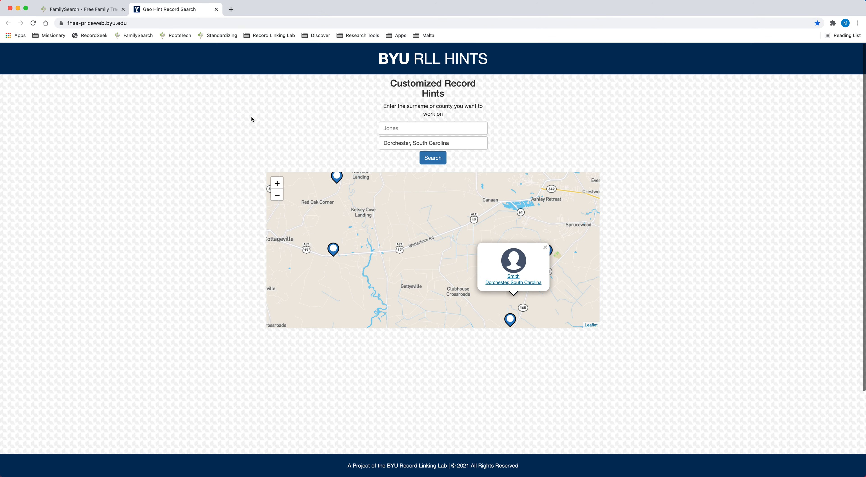
Refresh the Dorchester, South Carolina hints and open the one just above the route 165 marker in the source linker.
{"action": "left_click", "coordinate": [432, 162]}
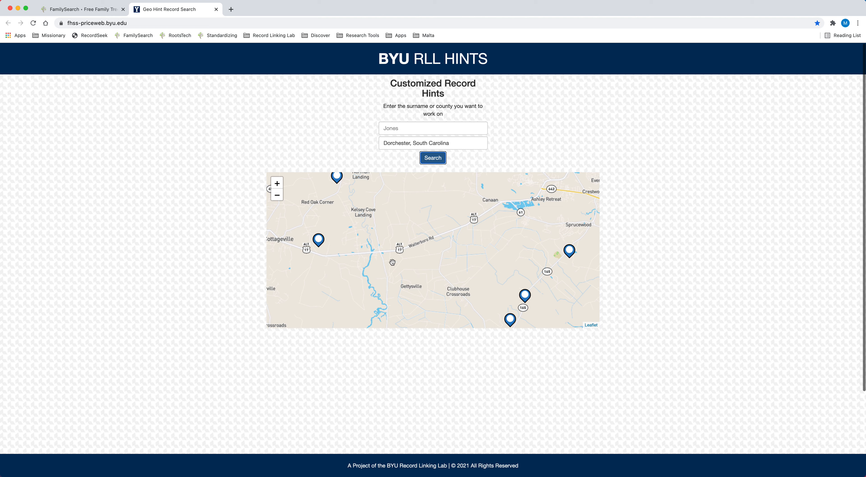
{"action": "left_click", "coordinate": [525, 297]}
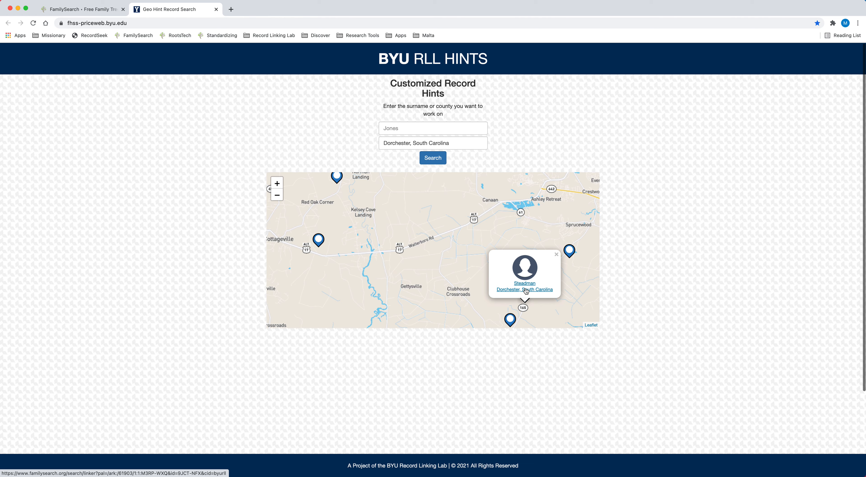
{"action": "left_click", "coordinate": [526, 290]}
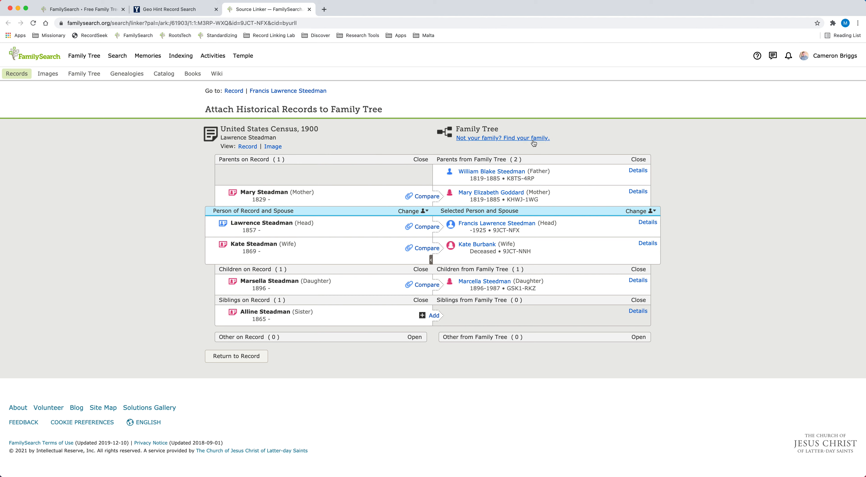
Launch the Goldie May extension, go to its Volunteering section, and load a family from the census.
{"action": "left_click", "coordinate": [834, 24]}
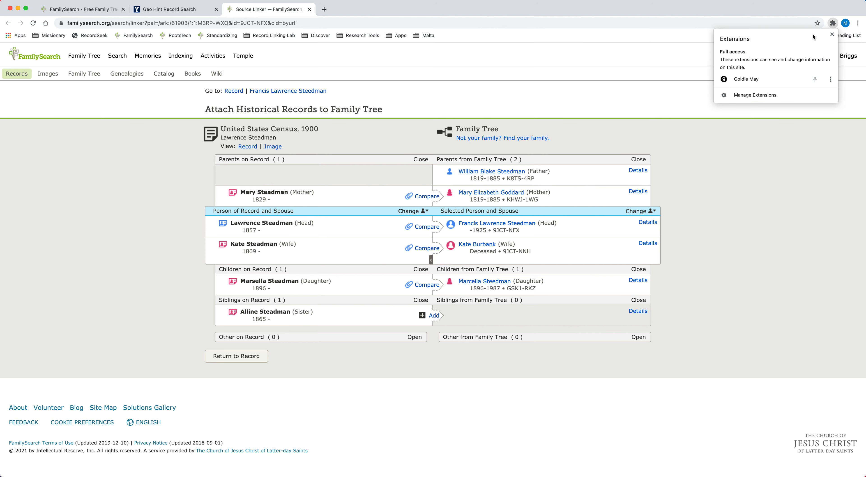
{"action": "left_click", "coordinate": [741, 82]}
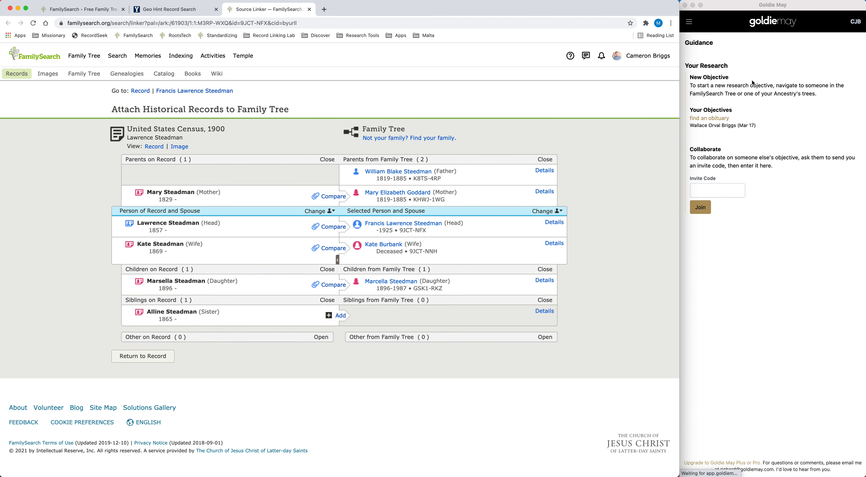
{"action": "left_click", "coordinate": [689, 22]}
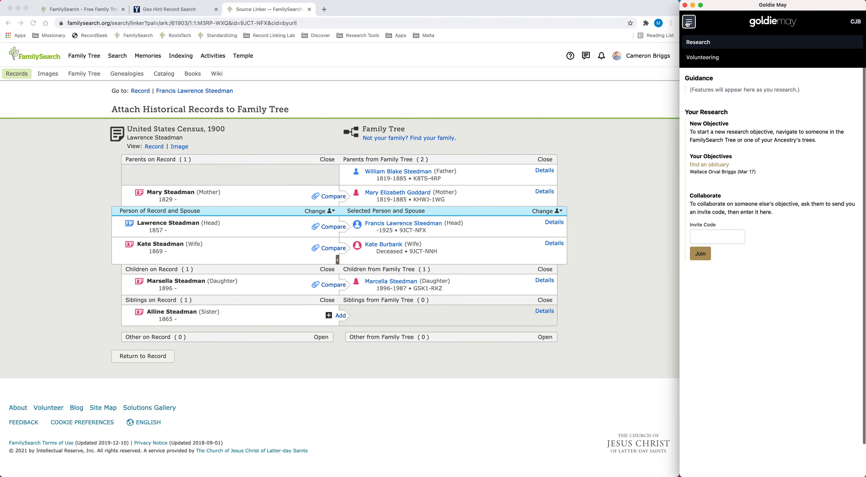
{"action": "left_click", "coordinate": [704, 59]}
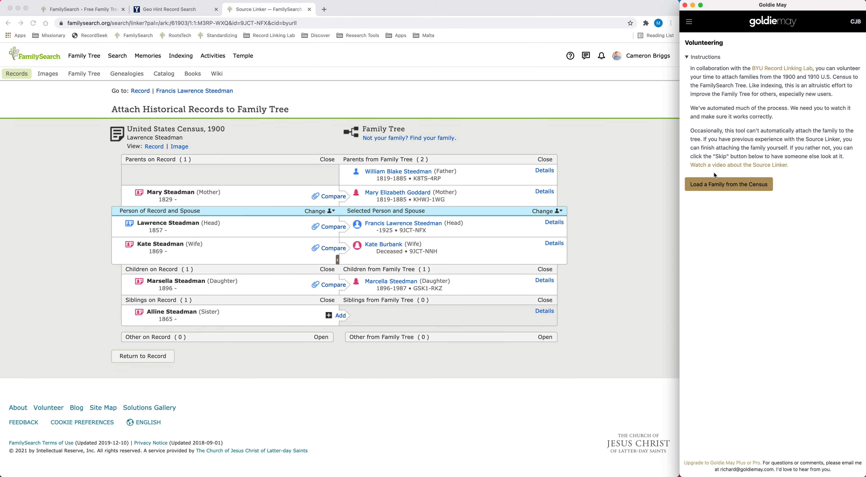
{"action": "left_click", "coordinate": [693, 26]}
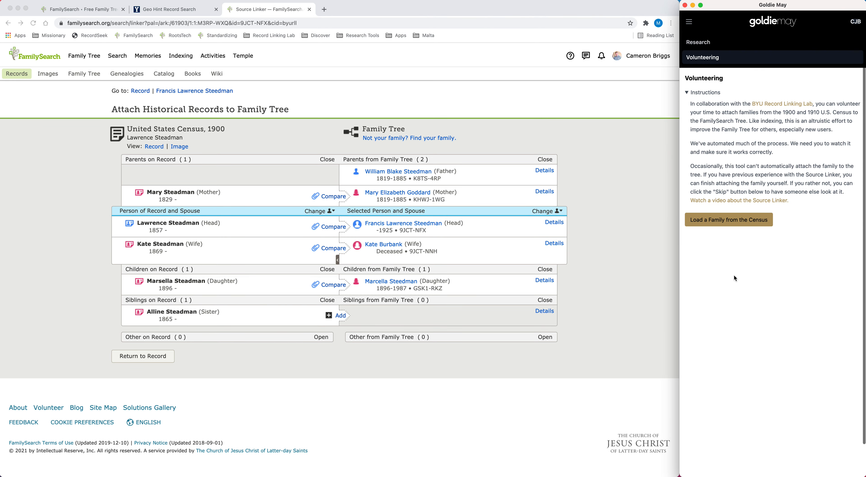
{"action": "left_click", "coordinate": [729, 220]}
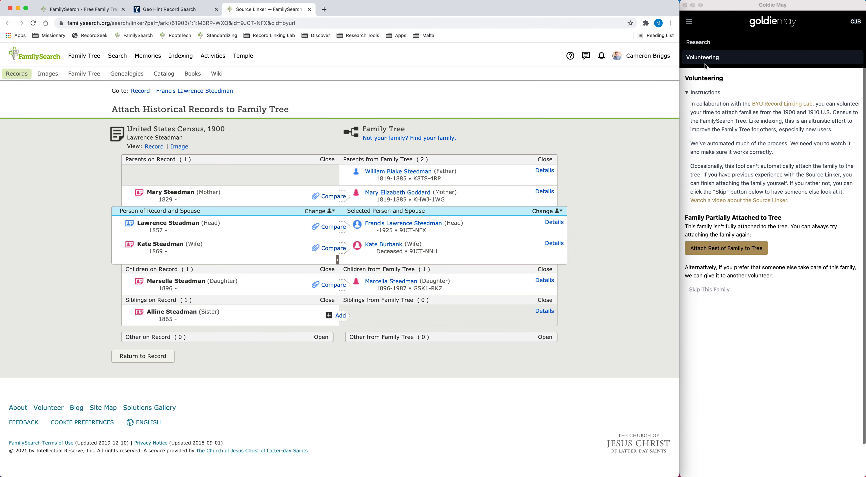
{"action": "left_click", "coordinate": [711, 147]}
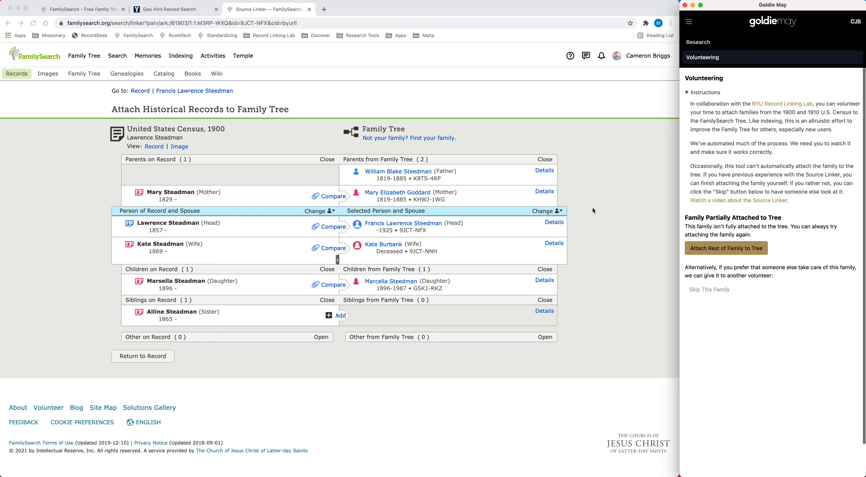
{"action": "left_click", "coordinate": [597, 183]}
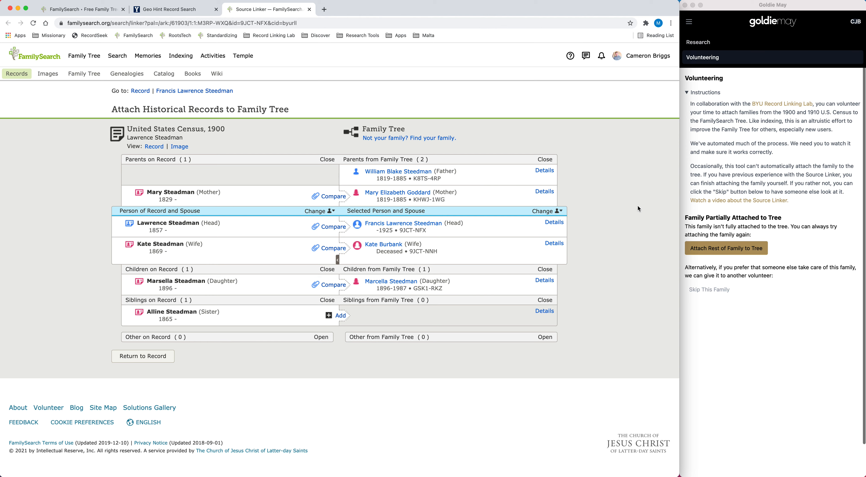
{"action": "left_click", "coordinate": [726, 164]}
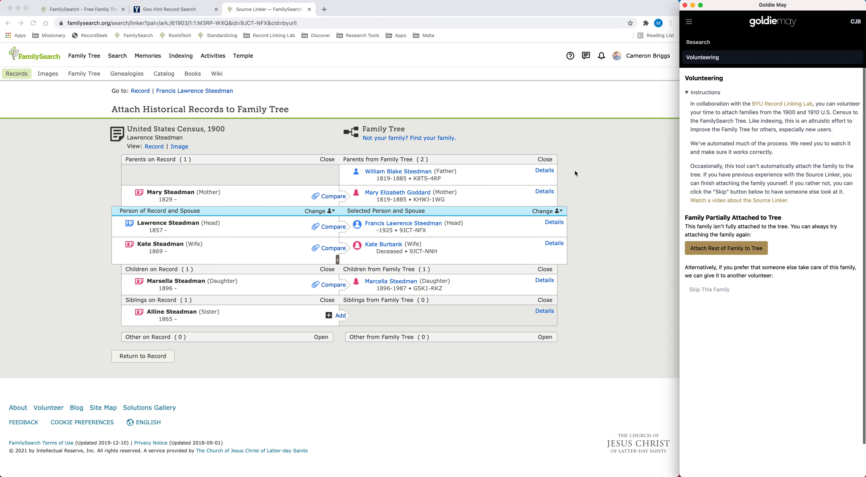
{"action": "left_click", "coordinate": [587, 179]}
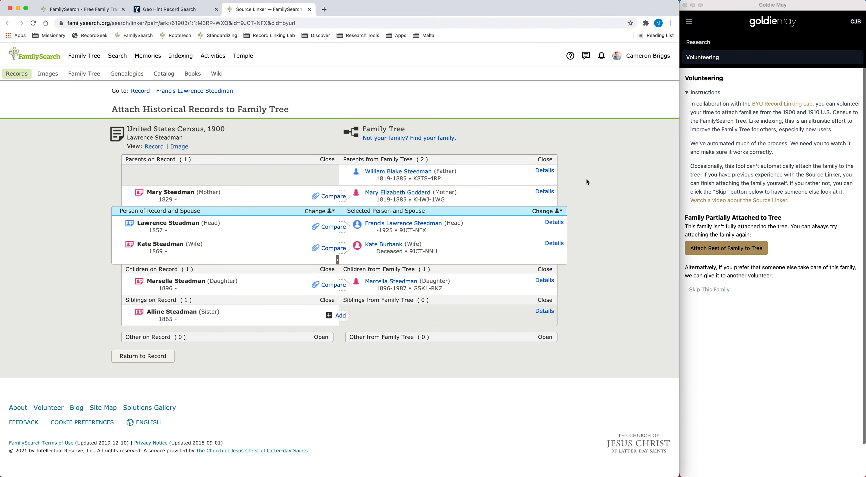
{"action": "left_click", "coordinate": [708, 267]}
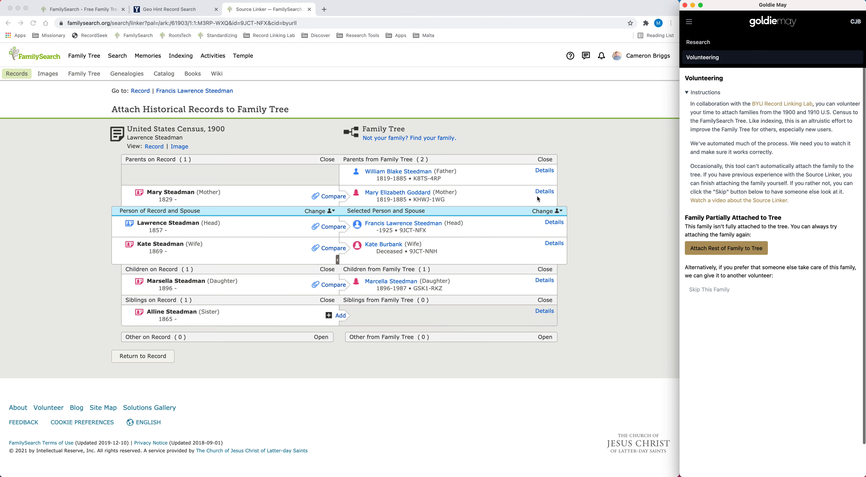
Expand the mother's and the household head's details in the 1900 census source linker.
{"action": "left_click", "coordinate": [543, 193]}
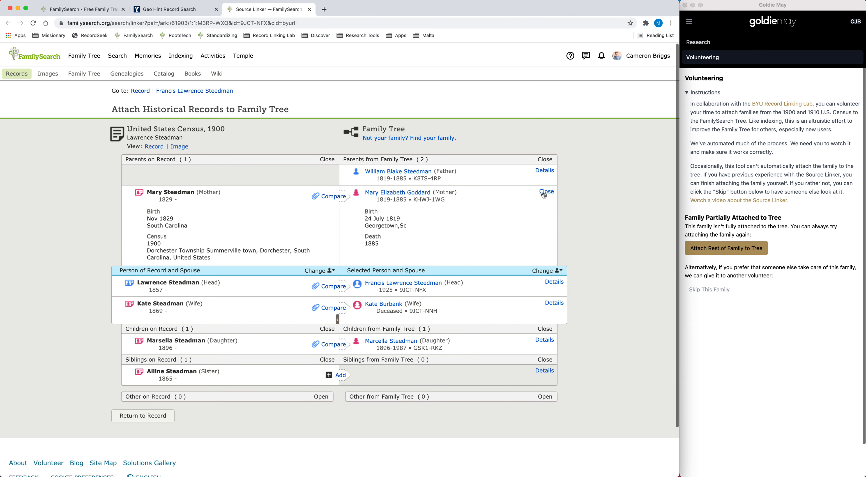
{"action": "left_click", "coordinate": [554, 282]}
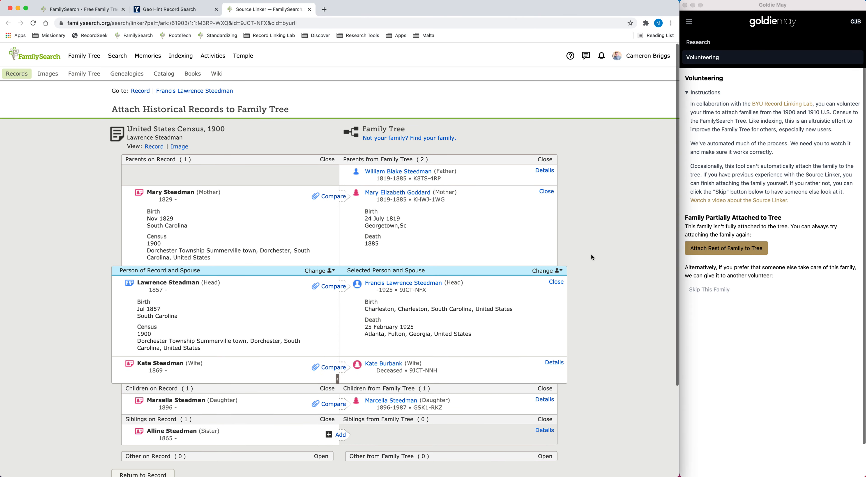
{"action": "scroll", "coordinate": [592, 256], "scroll_direction": "down", "scroll_amount": 3}
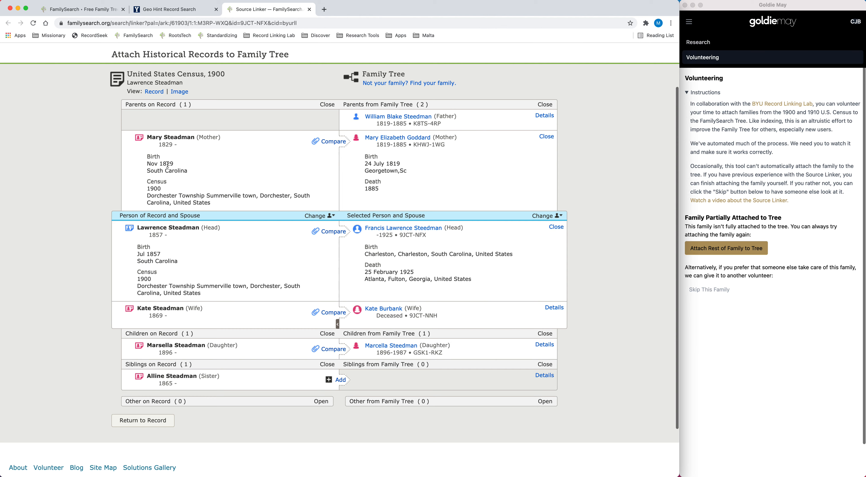
Compare the mother's birth and death details and the head's birthplace between the census record and Family Tree.
{"action": "left_click_drag", "start_coordinate": [373, 163], "coordinate": [389, 163]}
{"action": "left_click", "coordinate": [398, 163]}
{"action": "left_click_drag", "start_coordinate": [147, 164], "coordinate": [157, 164]}
{"action": "left_click_drag", "start_coordinate": [380, 164], "coordinate": [395, 166]}
{"action": "left_click_drag", "start_coordinate": [150, 171], "coordinate": [195, 168]}
{"action": "mouse_move", "coordinate": [363, 164]}
{"action": "left_mouse_down"}
{"action": "mouse_move", "coordinate": [396, 164]}
{"action": "mouse_move", "coordinate": [376, 188]}
{"action": "mouse_move", "coordinate": [364, 167]}
{"action": "left_mouse_up"}
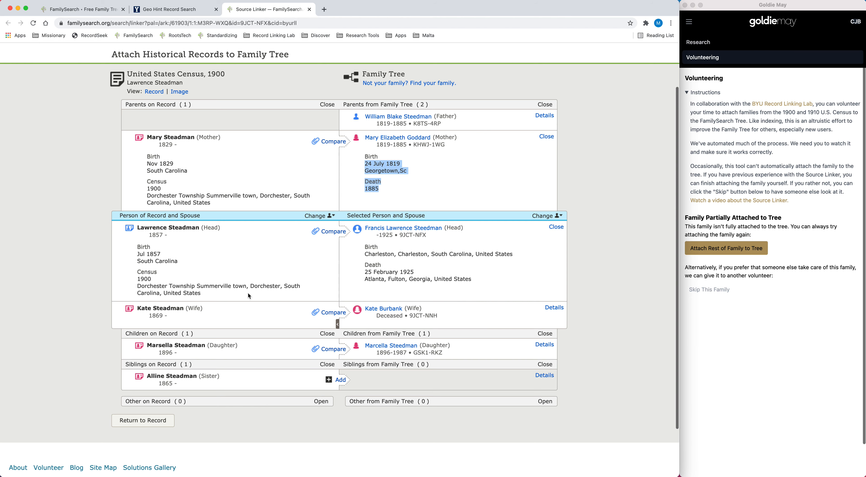
{"action": "scroll", "coordinate": [249, 296], "scroll_direction": "down", "scroll_amount": 1}
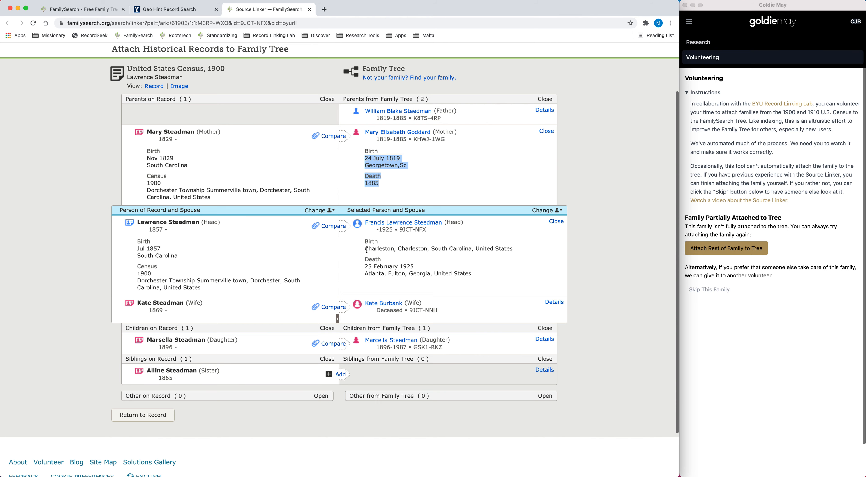
{"action": "left_click_drag", "start_coordinate": [438, 250], "coordinate": [460, 250]}
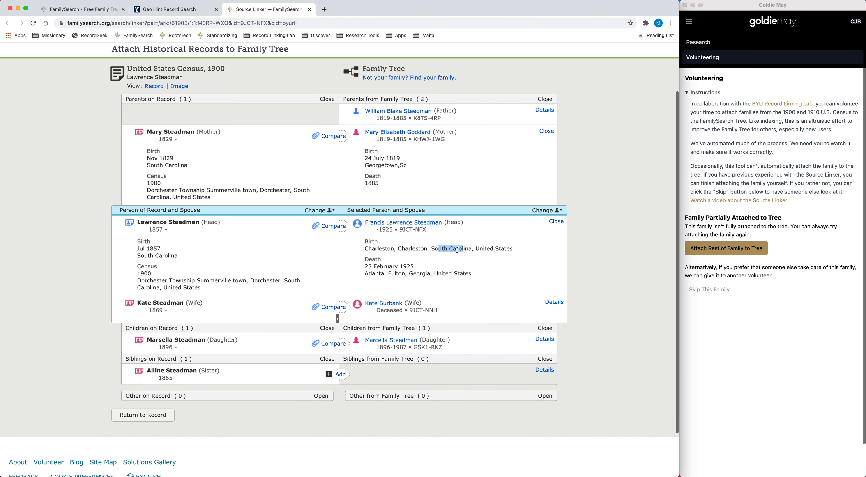
Open the mother's Family Tree person page in a new tab and check the birth and death entries in her vitals.
{"action": "mouse_move", "coordinate": [404, 133]}
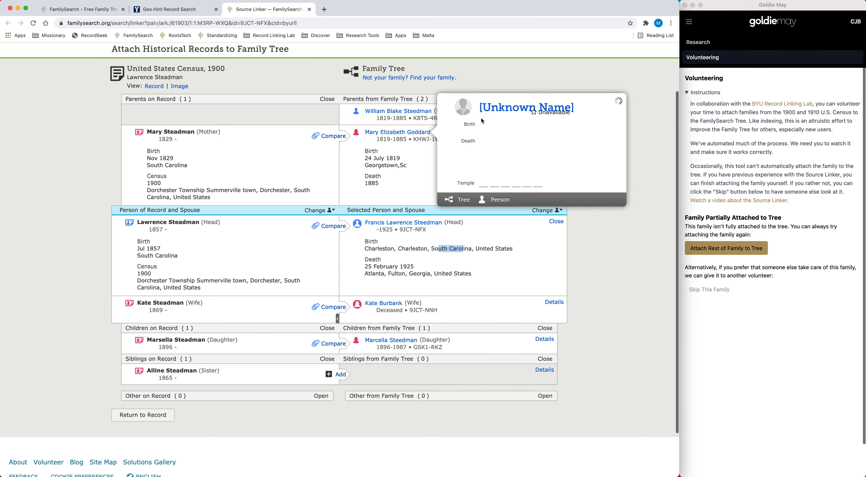
{"action": "right_click", "coordinate": [495, 108]}
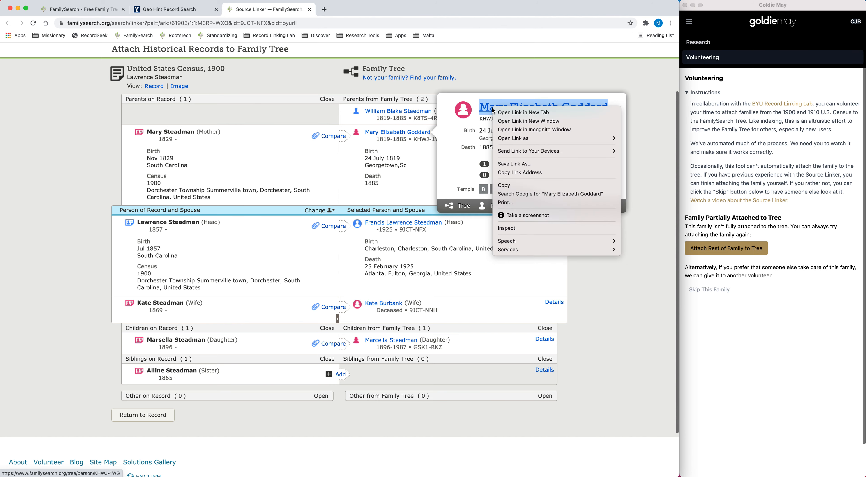
{"action": "left_click", "coordinate": [508, 113]}
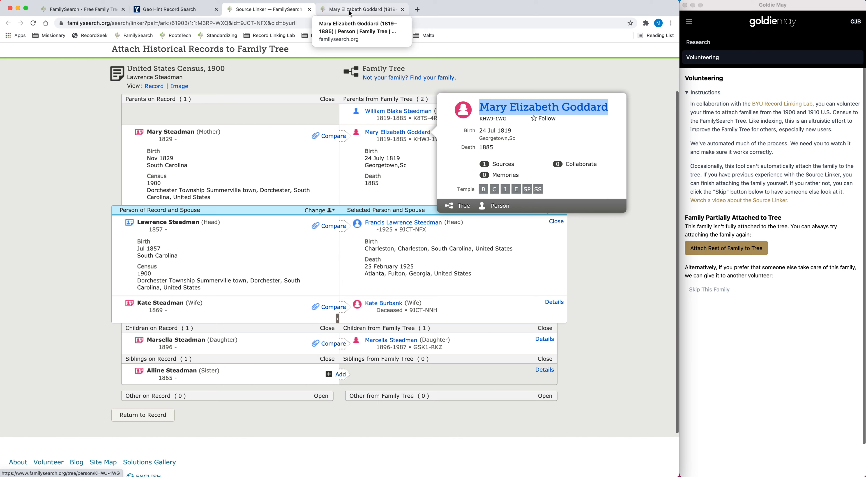
{"action": "left_click", "coordinate": [350, 14]}
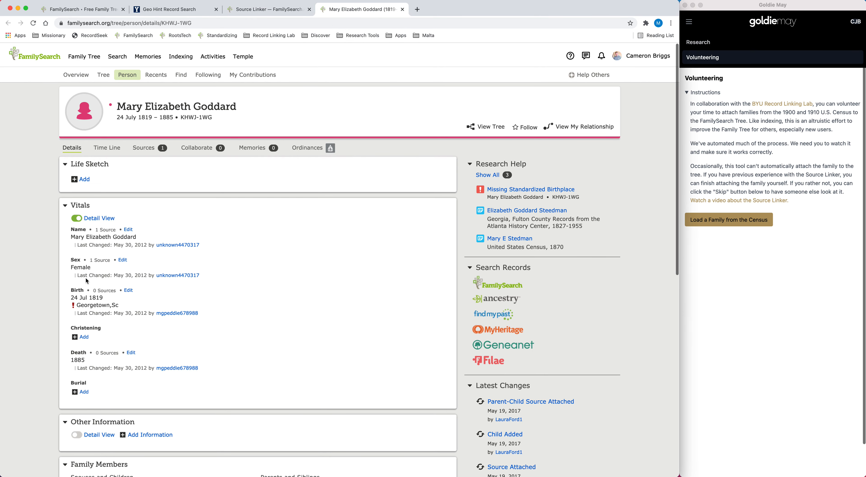
{"action": "scroll", "coordinate": [281, 268], "scroll_direction": "down", "scroll_amount": 3}
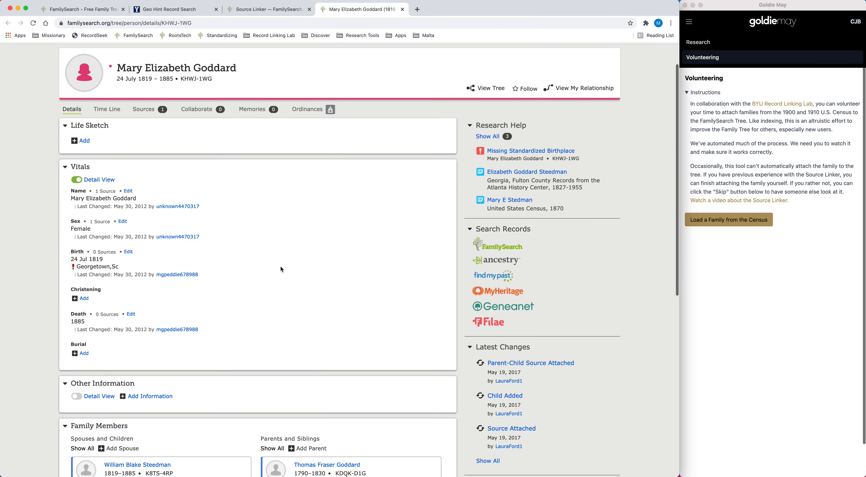
{"action": "scroll", "coordinate": [281, 269], "scroll_direction": "up", "scroll_amount": 1}
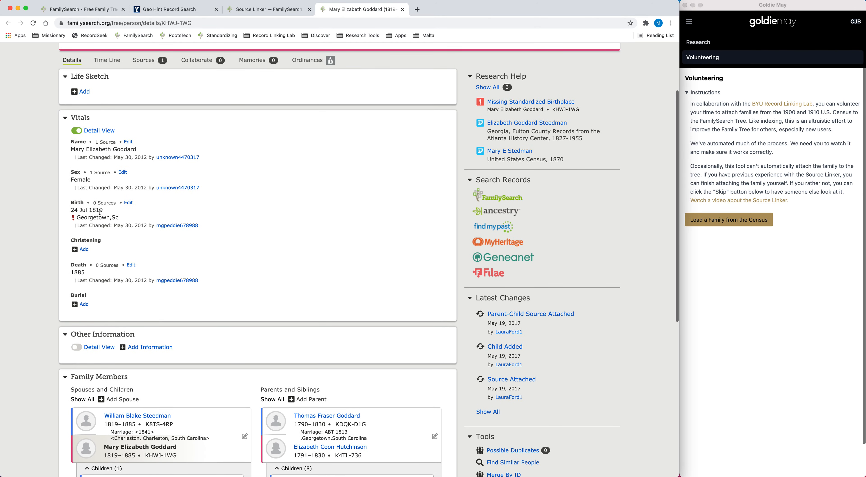
{"action": "left_click_drag", "start_coordinate": [78, 210], "coordinate": [102, 211]}
{"action": "scroll", "coordinate": [213, 203], "scroll_direction": "up", "scroll_amount": 3}
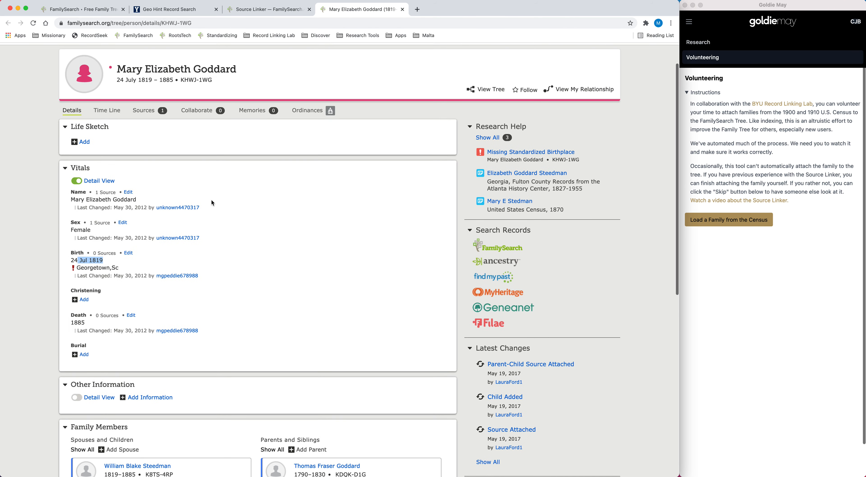
Open the mother's 1870 United States Census hint for review, compare its birth year with Family Tree, and return to her person page.
{"action": "left_click", "coordinate": [511, 202]}
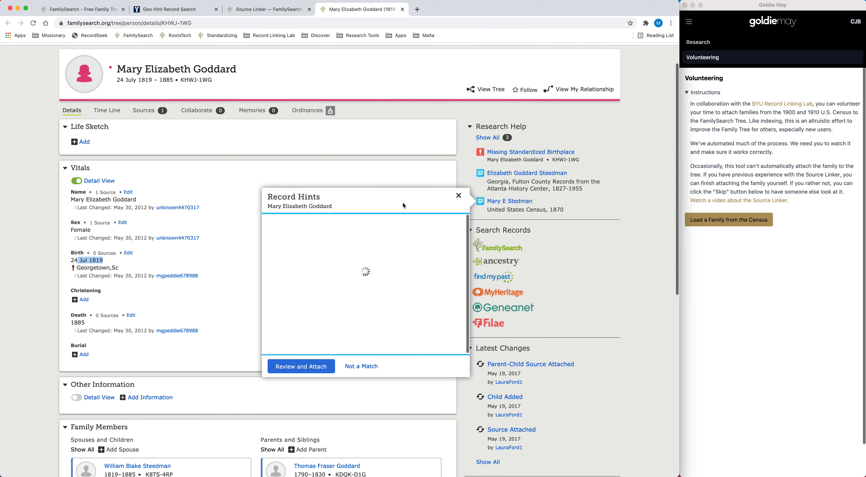
{"action": "left_click", "coordinate": [314, 366]}
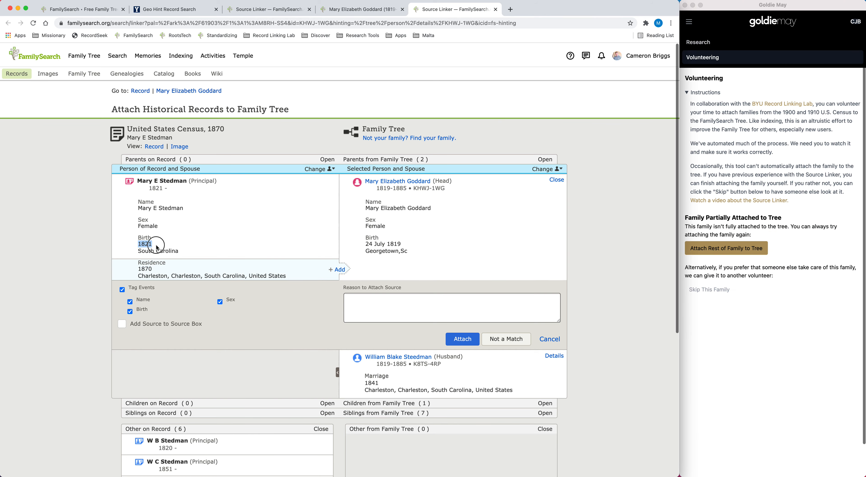
{"action": "left_click_drag", "start_coordinate": [375, 244], "coordinate": [404, 246]}
{"action": "scroll", "coordinate": [295, 310], "scroll_direction": "down", "scroll_amount": 5}
{"action": "scroll", "coordinate": [296, 310], "scroll_direction": "up", "scroll_amount": 5}
{"action": "left_click", "coordinate": [495, 9]}
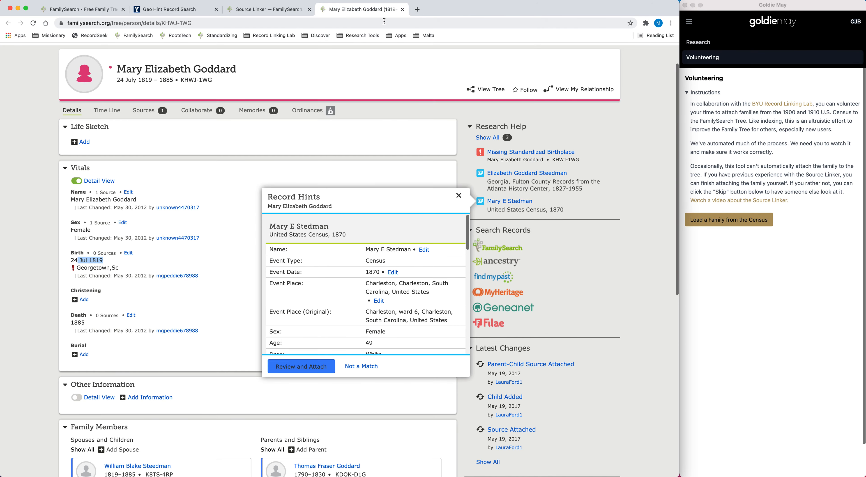
{"action": "left_click", "coordinate": [84, 276]}
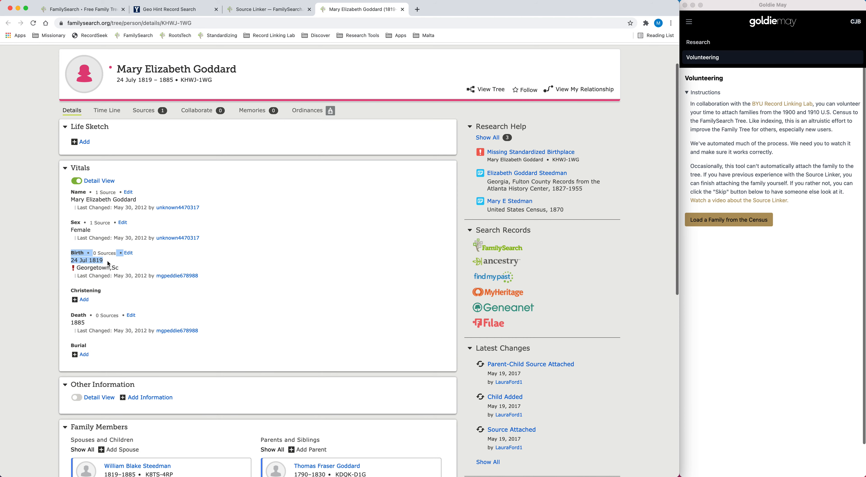
Return to the 1900 census source linker and attach the rest of the family to the tree with Goldie May.
{"action": "left_click", "coordinate": [278, 10]}
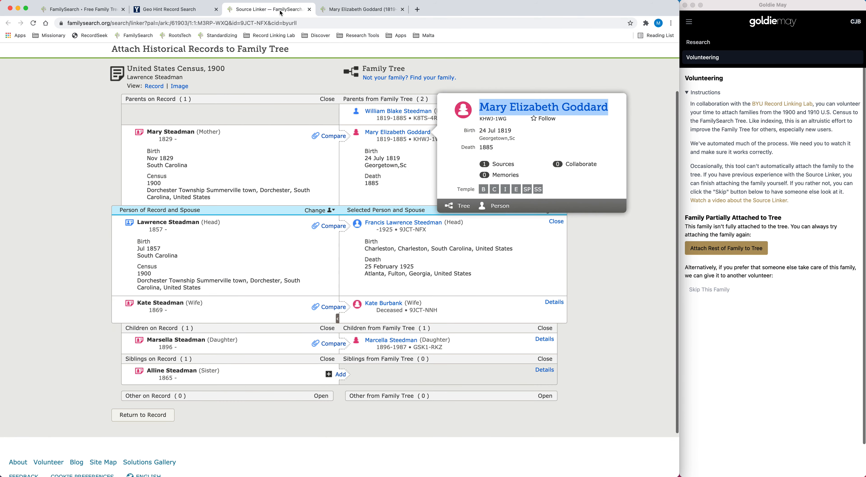
{"action": "left_click", "coordinate": [304, 96]}
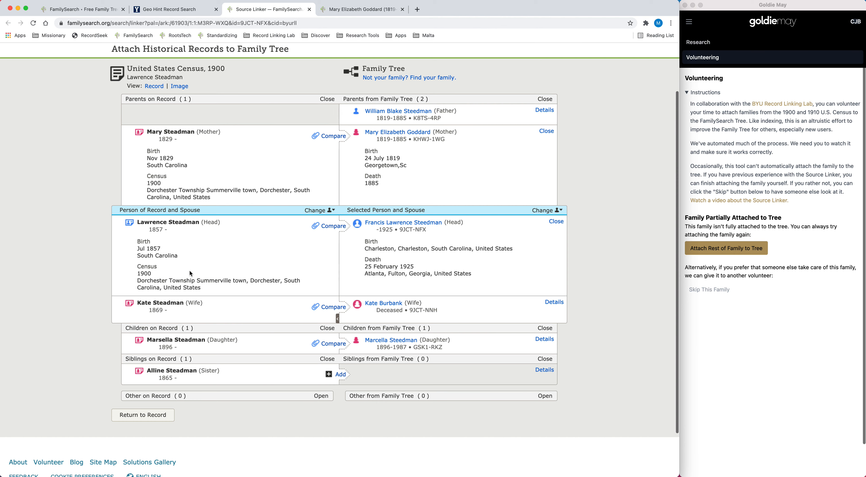
{"action": "left_click", "coordinate": [624, 232]}
{"action": "left_click", "coordinate": [741, 179]}
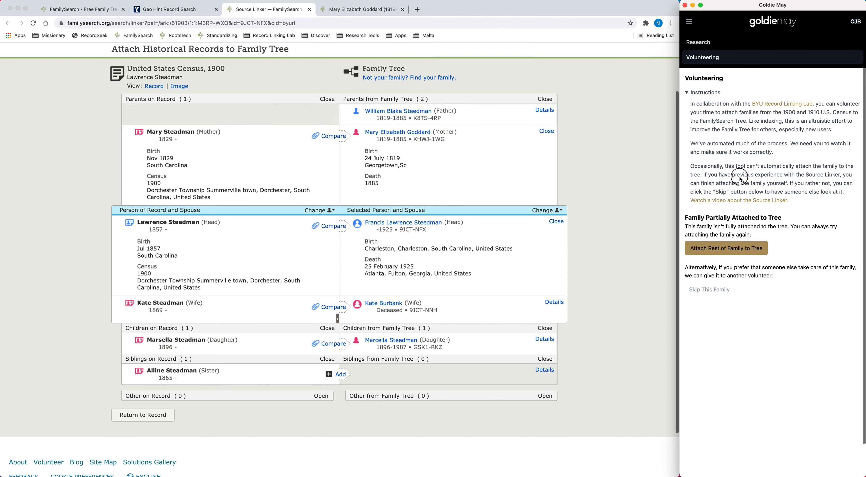
{"action": "left_click", "coordinate": [714, 251]}
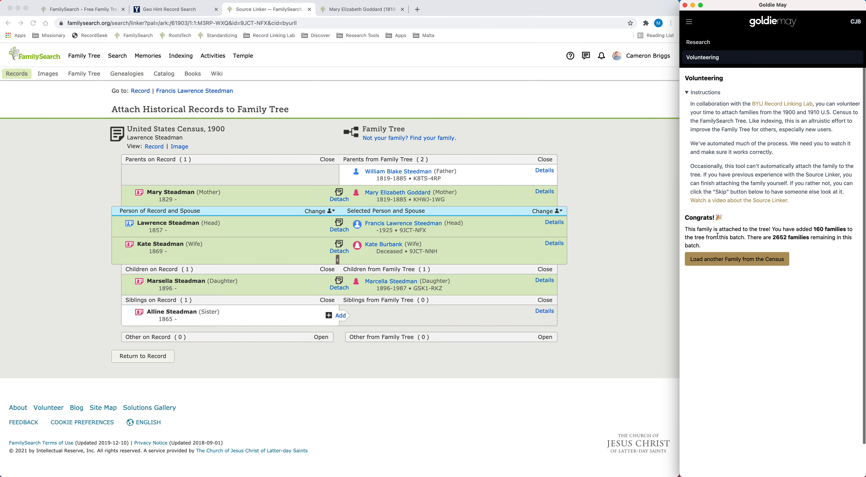
Add the sister from the 1900 census to Family Tree as a new deceased person and attach the record to her.
{"action": "left_click", "coordinate": [343, 358]}
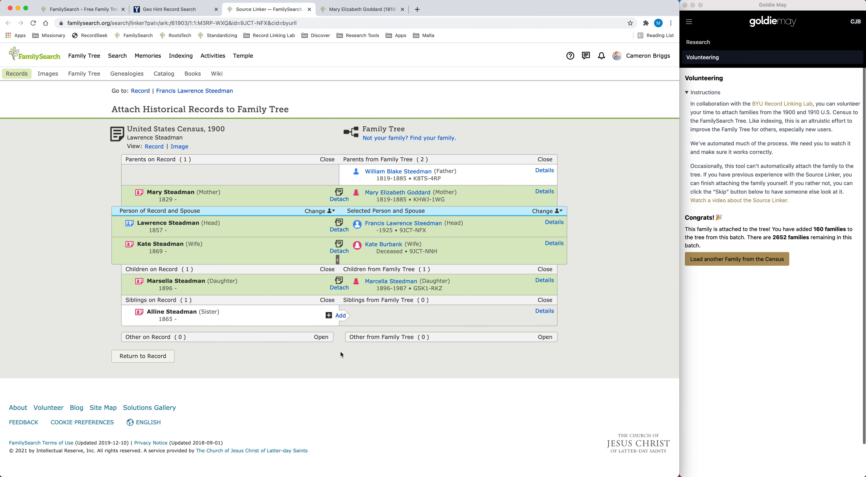
{"action": "left_click", "coordinate": [341, 316]}
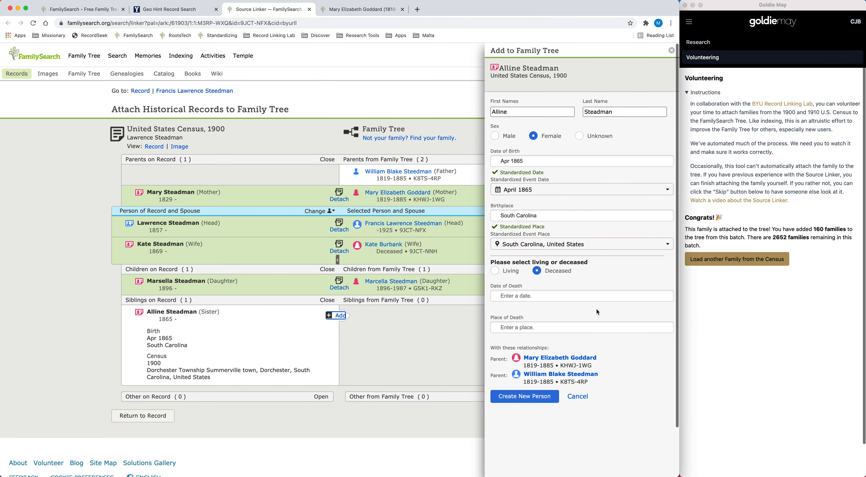
{"action": "left_click", "coordinate": [523, 397]}
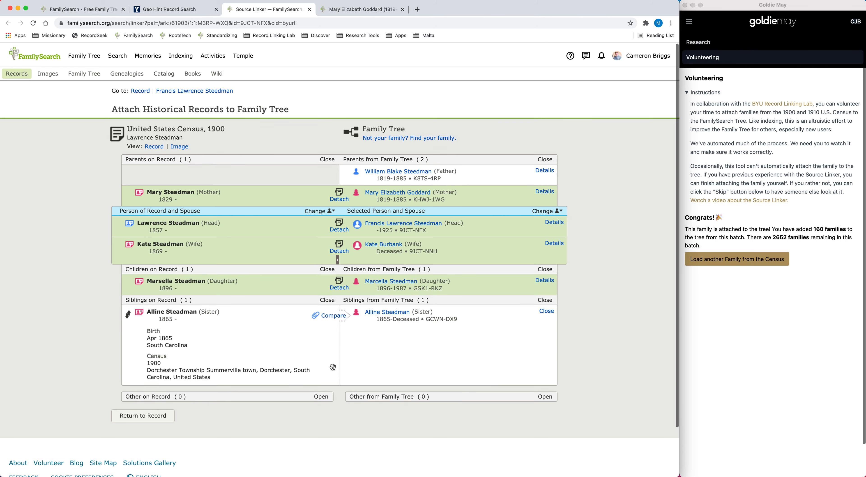
{"action": "left_click", "coordinate": [337, 404]}
{"action": "scroll", "coordinate": [442, 373], "scroll_direction": "down", "scroll_amount": 5}
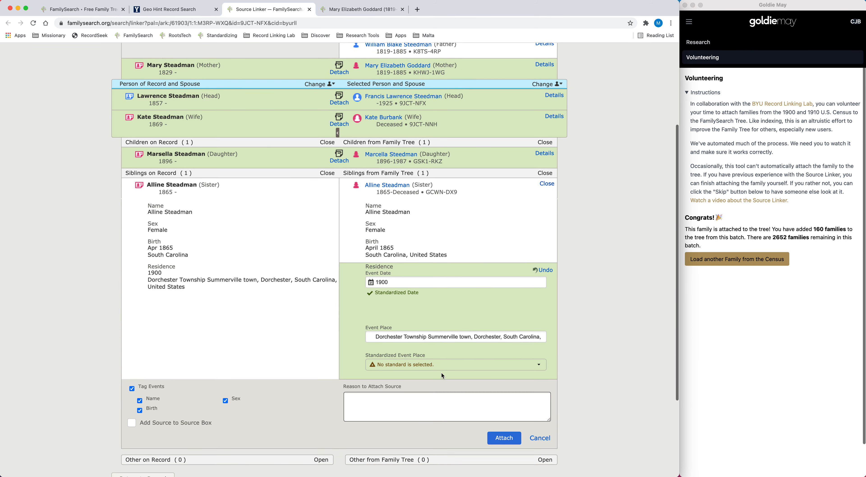
{"action": "left_click", "coordinate": [491, 413]}
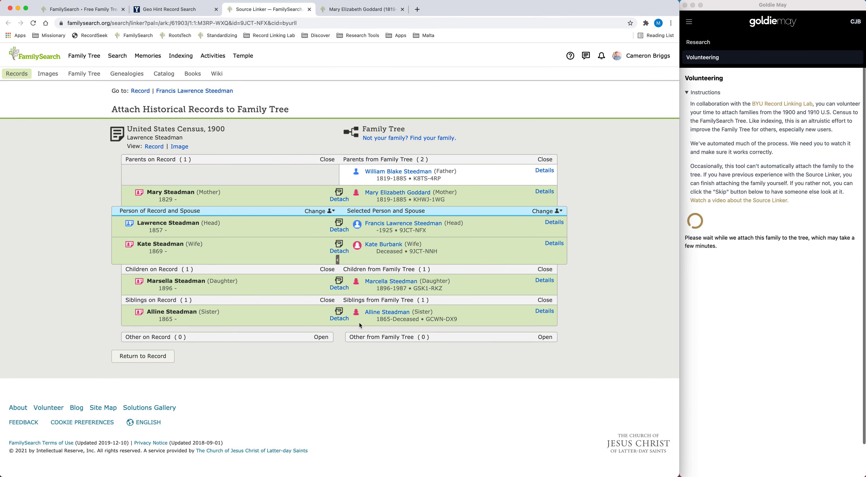
Expand the attached sister's details, open her person page in a new tab, and go to her residence information.
{"action": "left_click", "coordinate": [545, 312]}
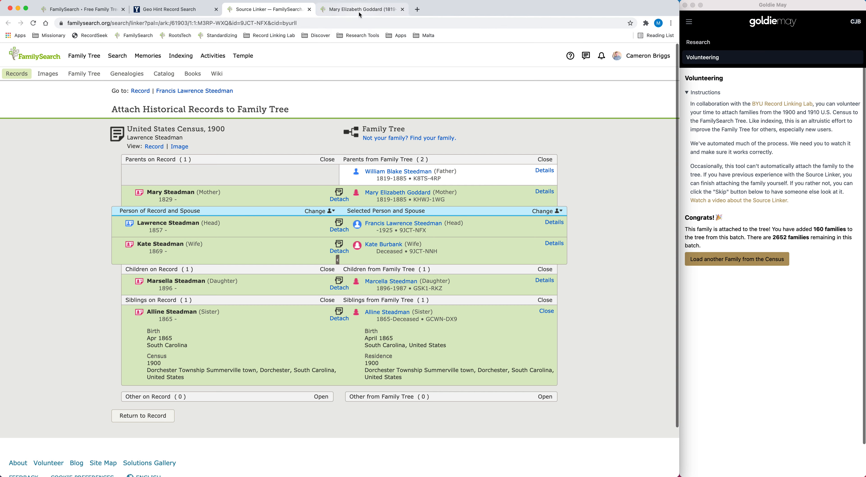
{"action": "left_click", "coordinate": [762, 240]}
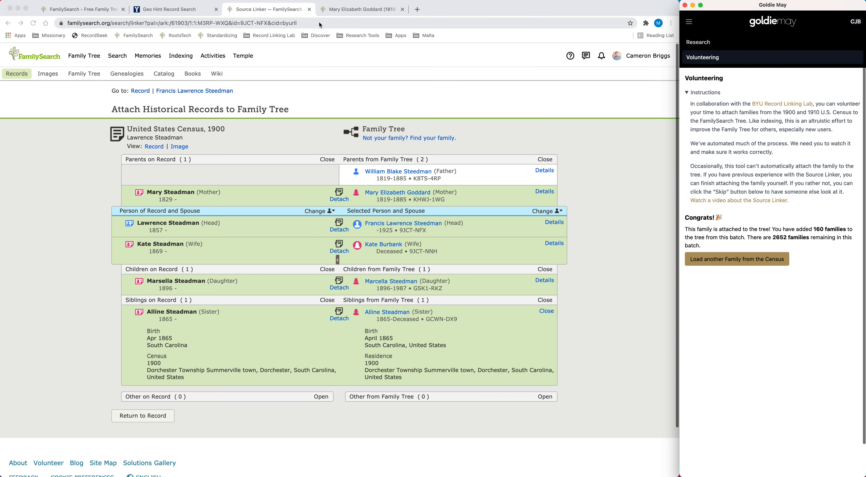
{"action": "left_click", "coordinate": [385, 314]}
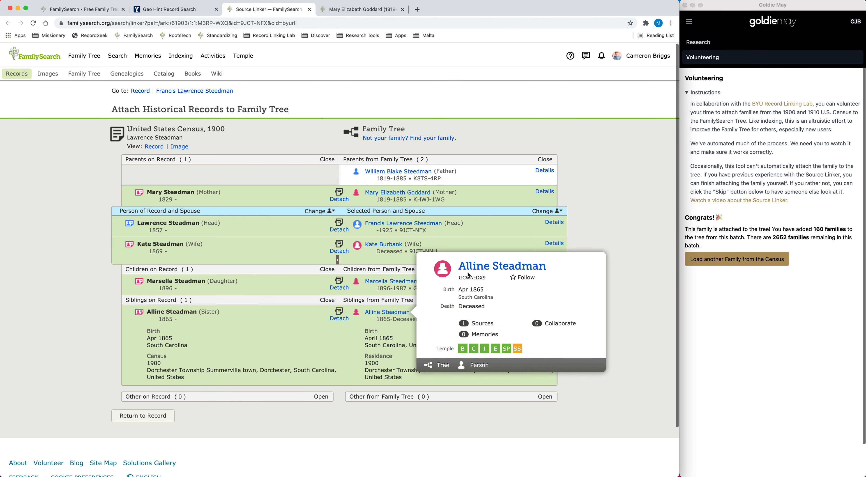
{"action": "right_click", "coordinate": [474, 265]}
{"action": "left_click", "coordinate": [495, 269]}
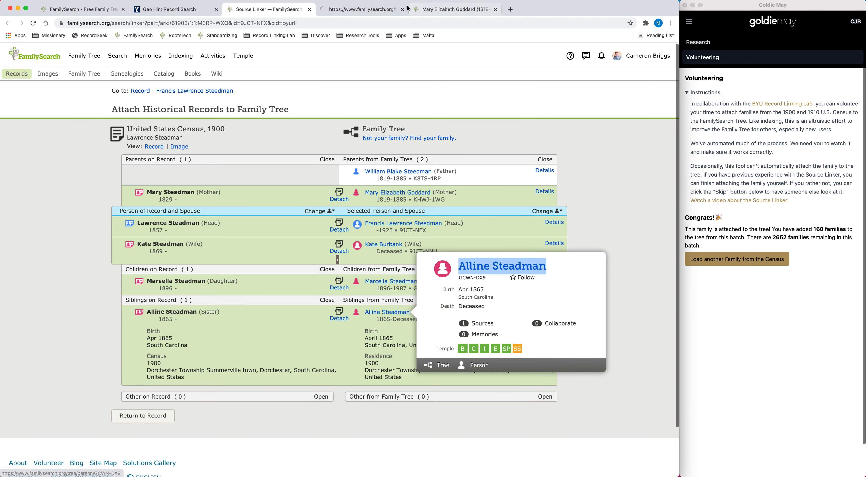
{"action": "left_click", "coordinate": [365, 9]}
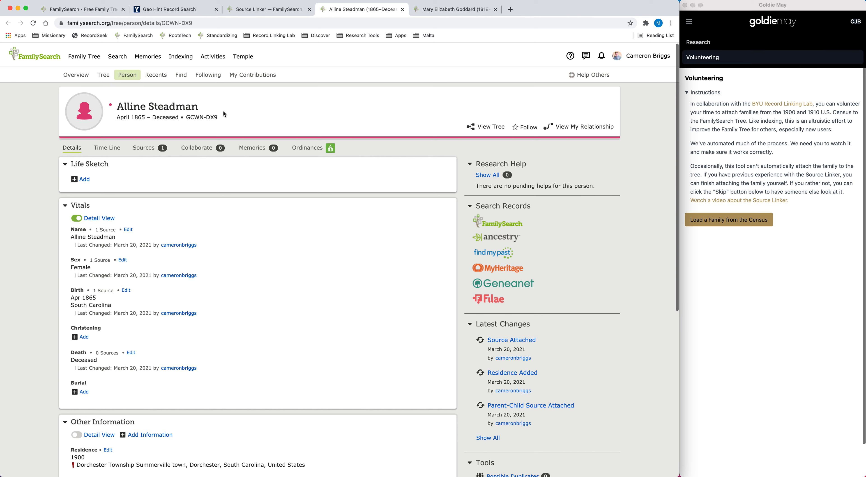
{"action": "scroll", "coordinate": [240, 335], "scroll_direction": "down", "scroll_amount": 5}
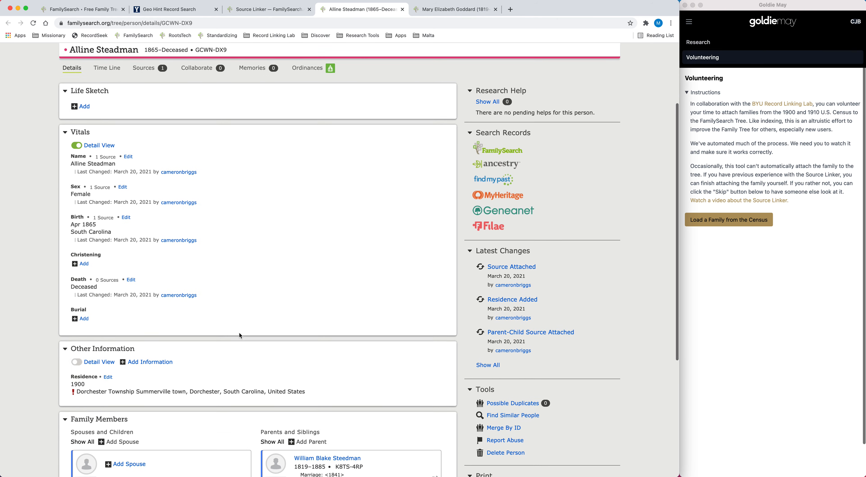
{"action": "scroll", "coordinate": [240, 335], "scroll_direction": "down", "scroll_amount": 1}
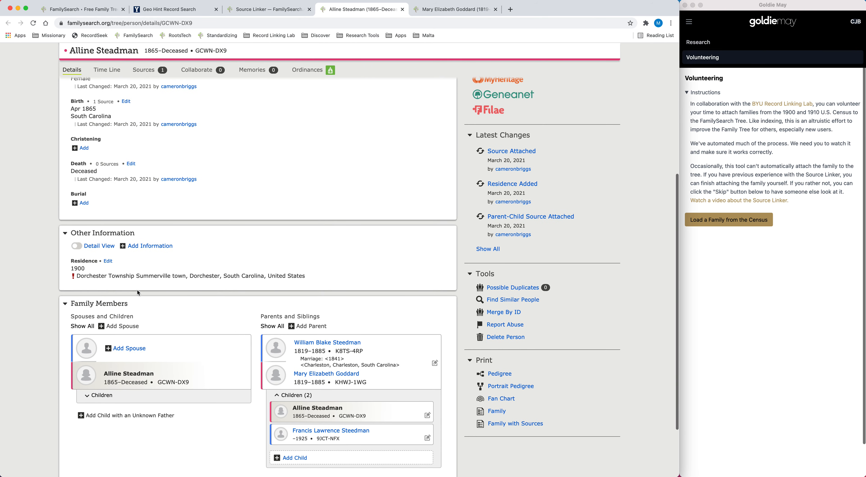
Set the sister's 1900 residence to the standardized county place Dorchester, South Carolina, United States, and save it.
{"action": "mouse_move", "coordinate": [71, 271]}
{"action": "left_mouse_down"}
{"action": "mouse_move", "coordinate": [100, 281]}
{"action": "mouse_move", "coordinate": [85, 278]}
{"action": "left_mouse_up"}
{"action": "left_click", "coordinate": [74, 279]}
{"action": "left_click", "coordinate": [108, 263]}
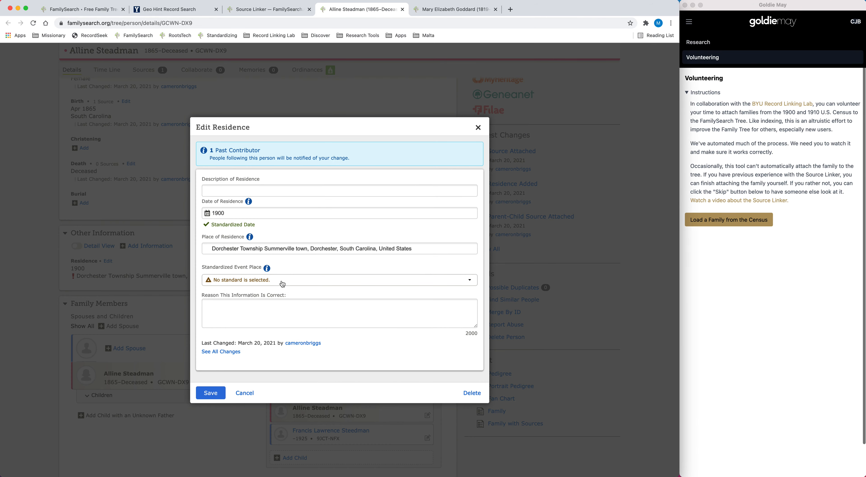
{"action": "left_click", "coordinate": [290, 284]}
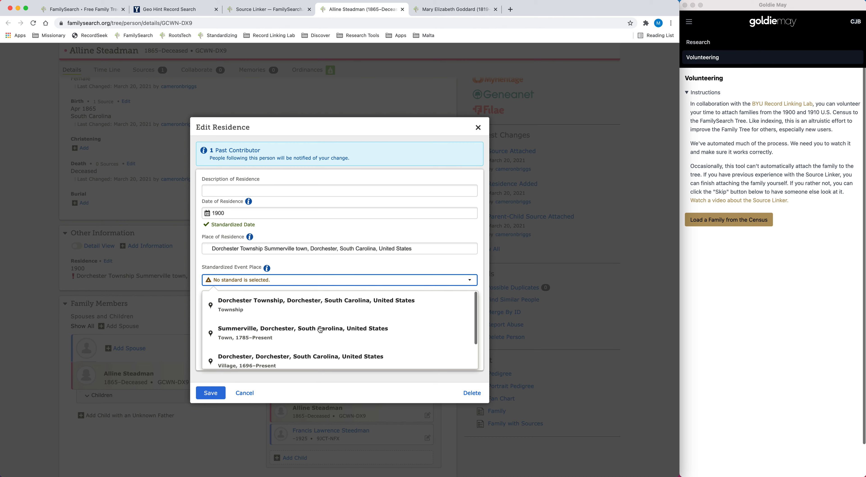
{"action": "scroll", "coordinate": [320, 329], "scroll_direction": "down", "scroll_amount": 2}
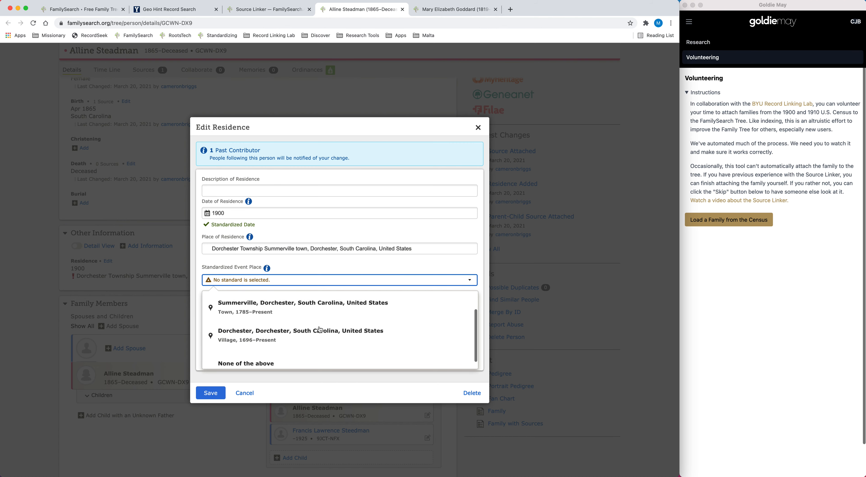
{"action": "scroll", "coordinate": [320, 329], "scroll_direction": "up", "scroll_amount": 2}
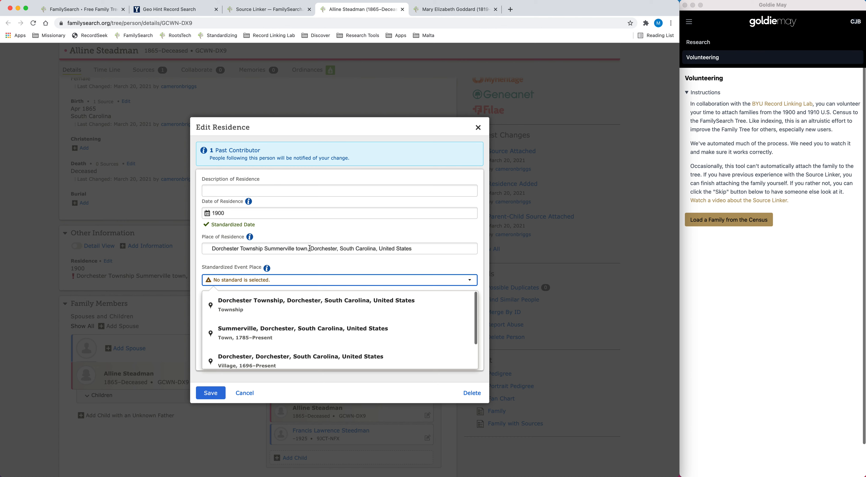
{"action": "left_click_drag", "start_coordinate": [311, 249], "coordinate": [190, 249]}
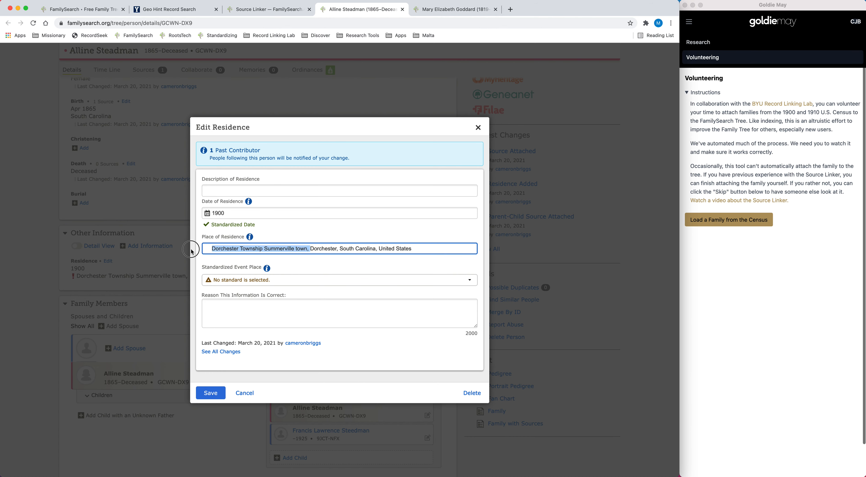
{"action": "key", "text": "BackSpace"}
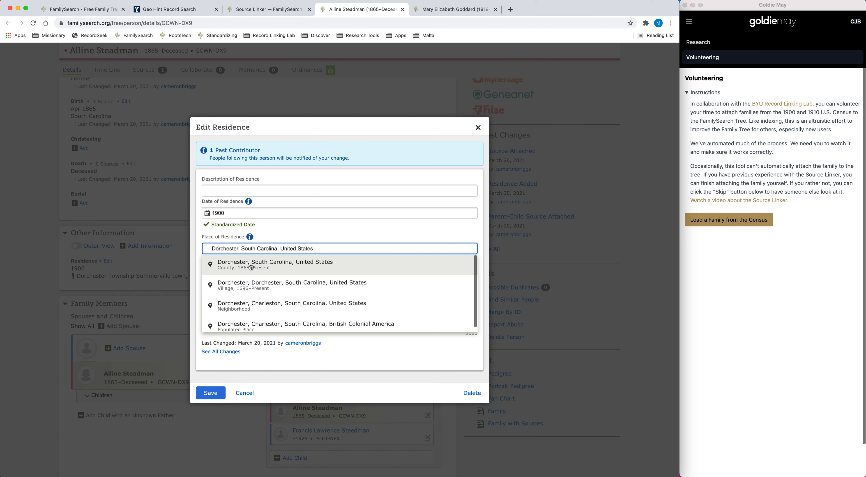
{"action": "left_click", "coordinate": [245, 265]}
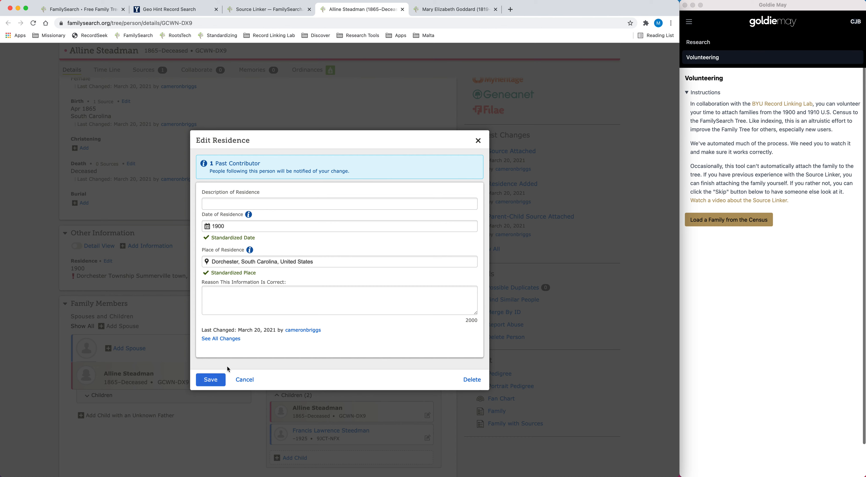
{"action": "left_click", "coordinate": [211, 380]}
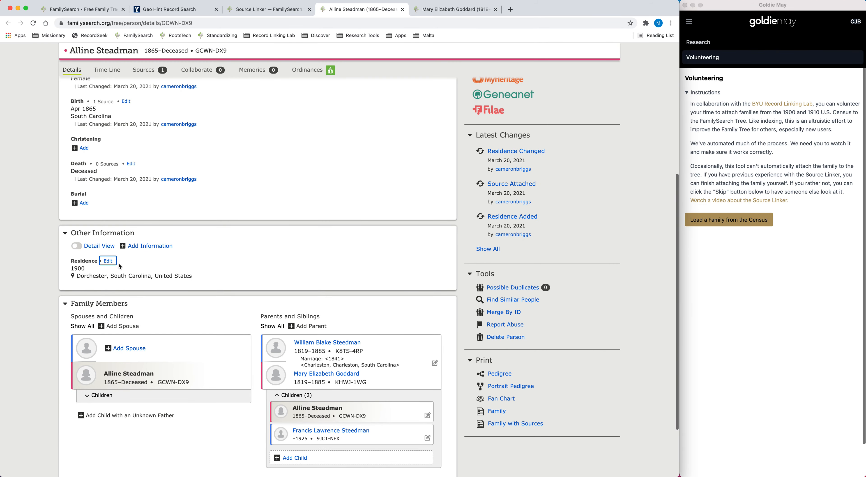
Review the change history of the sister's 1900 residence, comparing the original and standardized places, and close her person page.
{"action": "left_click", "coordinate": [108, 262]}
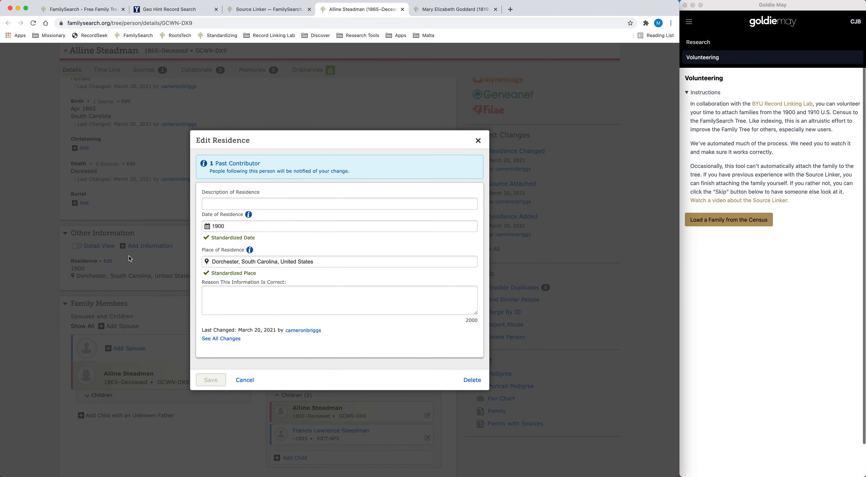
{"action": "left_click", "coordinate": [247, 381]}
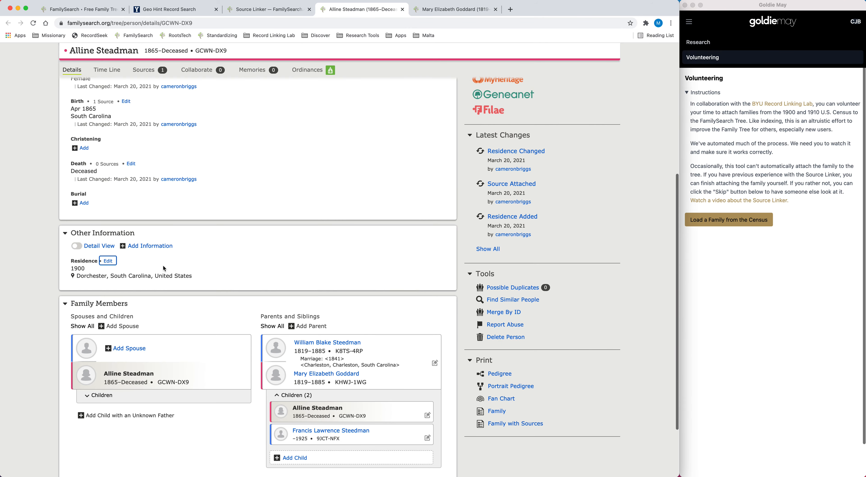
{"action": "left_click", "coordinate": [108, 261]}
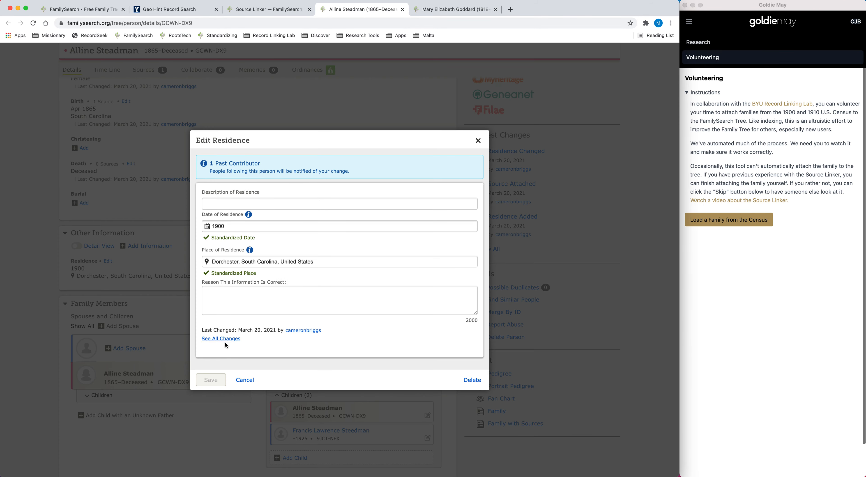
{"action": "left_click", "coordinate": [222, 341]}
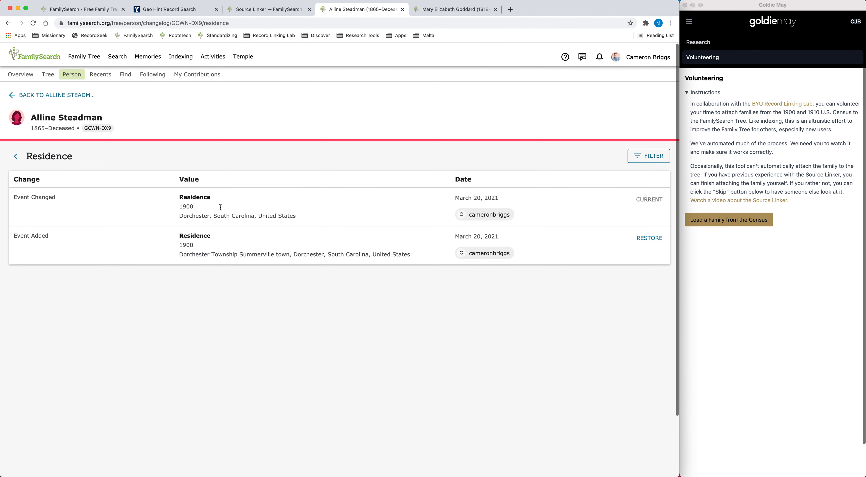
{"action": "left_click", "coordinate": [183, 256]}
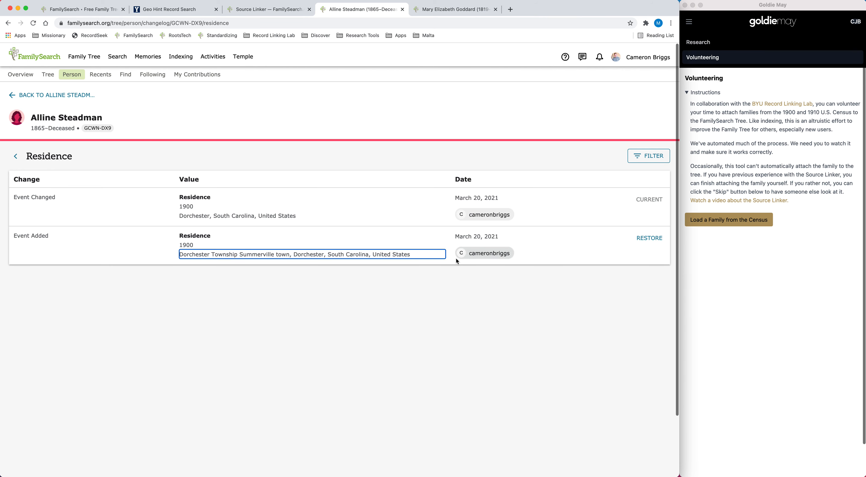
{"action": "triple_click", "coordinate": [235, 217]}
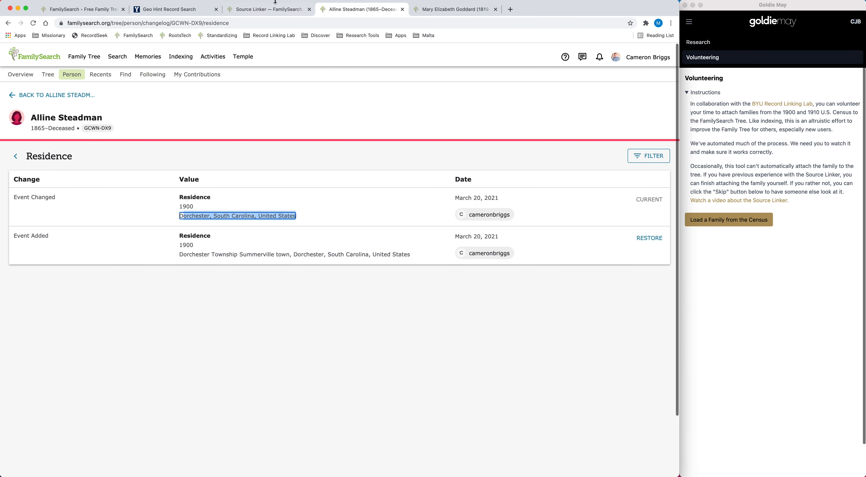
{"action": "left_click", "coordinate": [403, 9]}
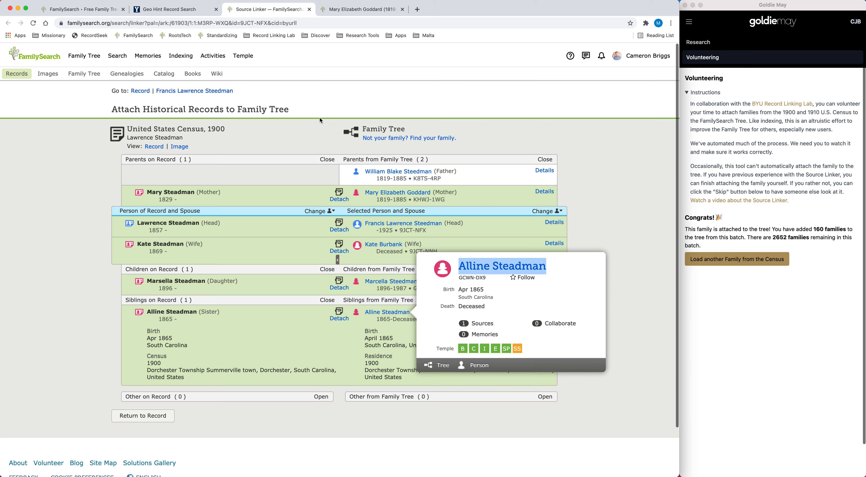
Show the mother's family in the portrait tree view from her person page and expand the descendants of her married son.
{"action": "left_click", "coordinate": [366, 13]}
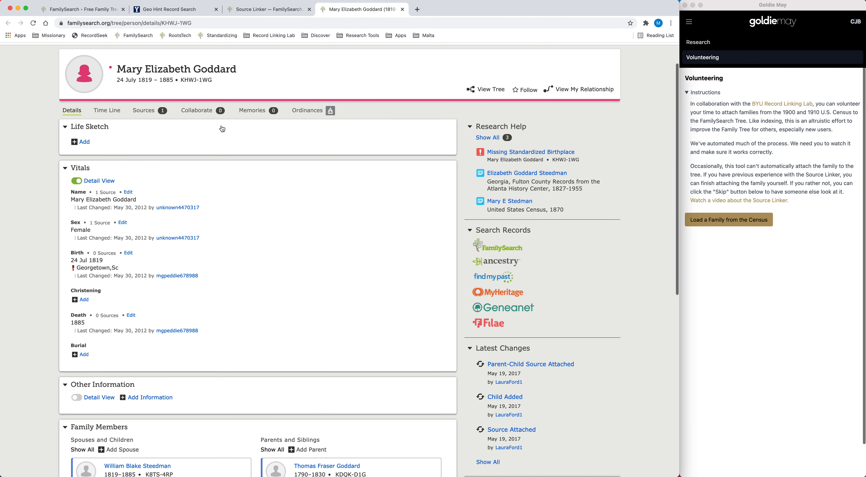
{"action": "scroll", "coordinate": [312, 157], "scroll_direction": "up", "scroll_amount": 2}
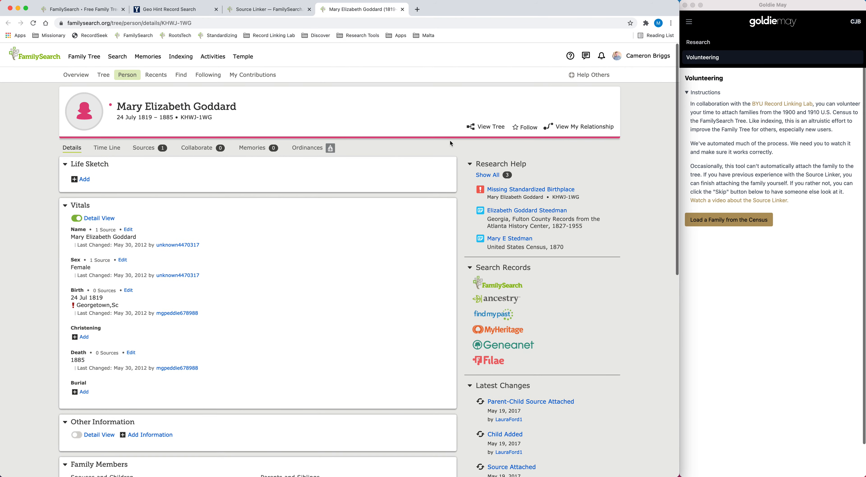
{"action": "left_click", "coordinate": [490, 128]}
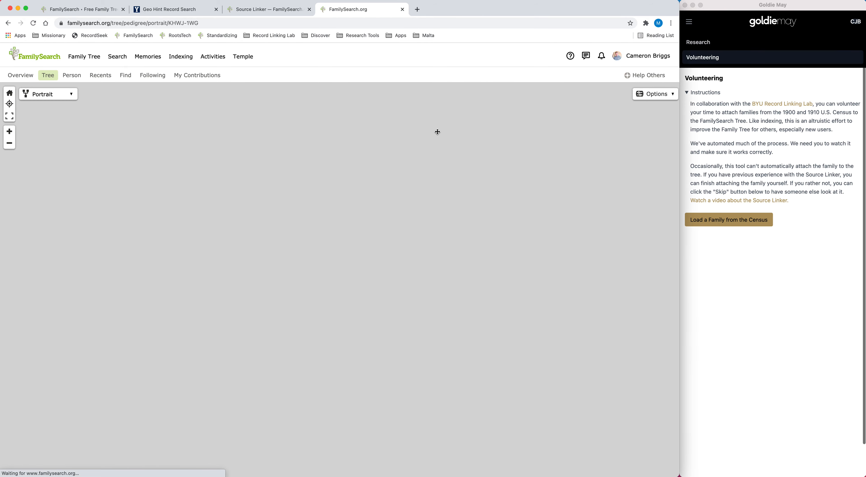
{"action": "left_click", "coordinate": [9, 132]}
{"action": "left_click_drag", "start_coordinate": [134, 239], "coordinate": [76, 258]}
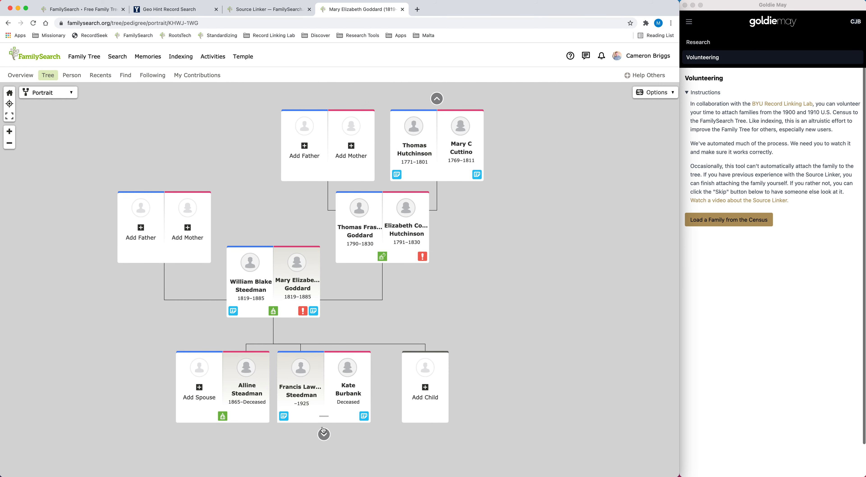
{"action": "left_click", "coordinate": [337, 433]}
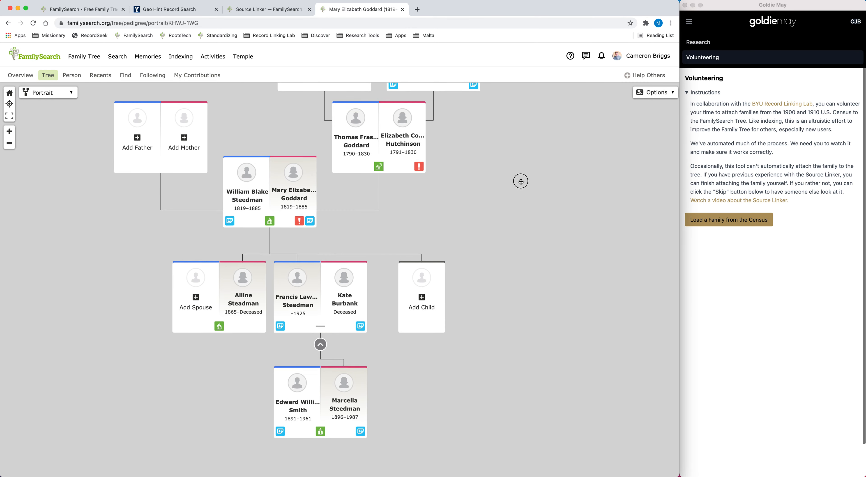
Examine the generations and the newly added sister in the mother's family tree, and close the tree page.
{"action": "left_click_drag", "start_coordinate": [520, 180], "coordinate": [519, 203]}
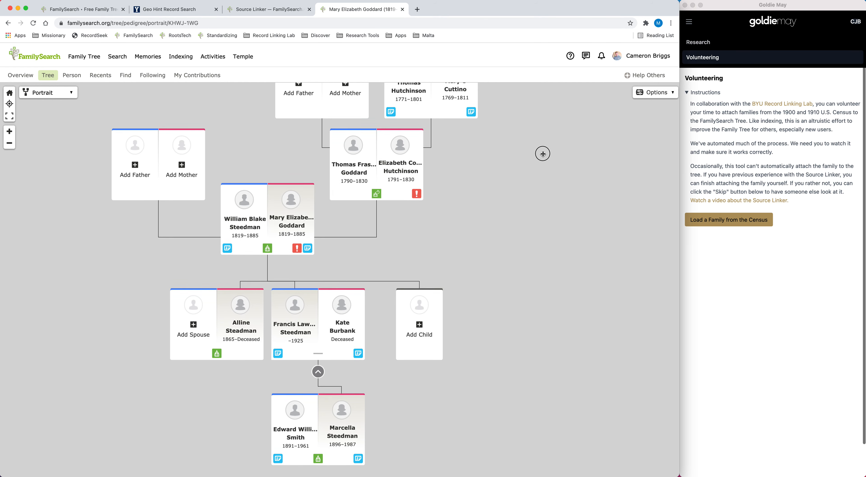
{"action": "left_click_drag", "start_coordinate": [542, 149], "coordinate": [552, 169]}
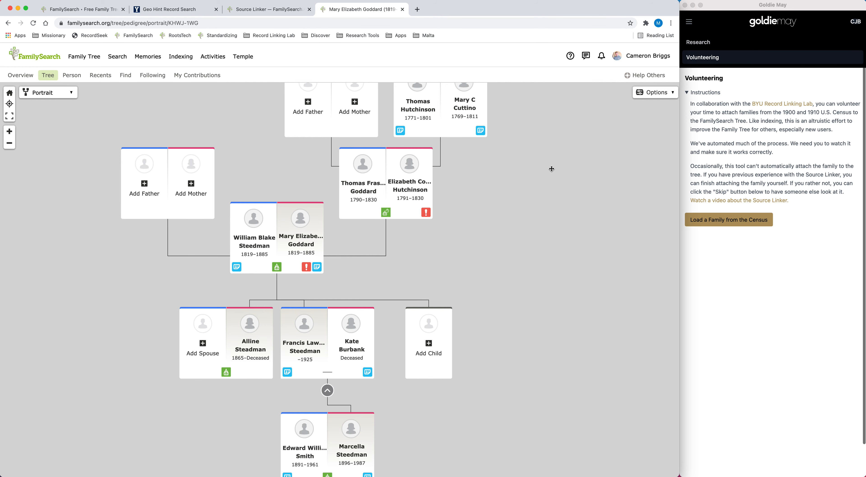
{"action": "left_click_drag", "start_coordinate": [529, 159], "coordinate": [527, 195]}
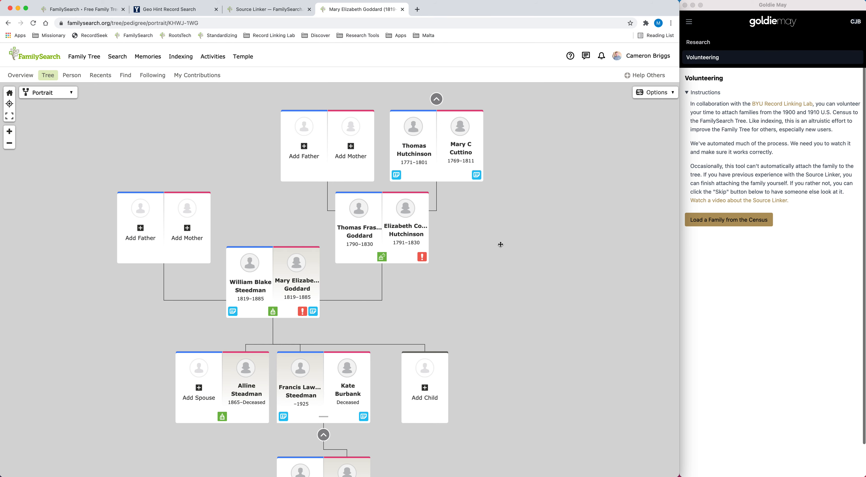
{"action": "left_click_drag", "start_coordinate": [477, 296], "coordinate": [475, 253]}
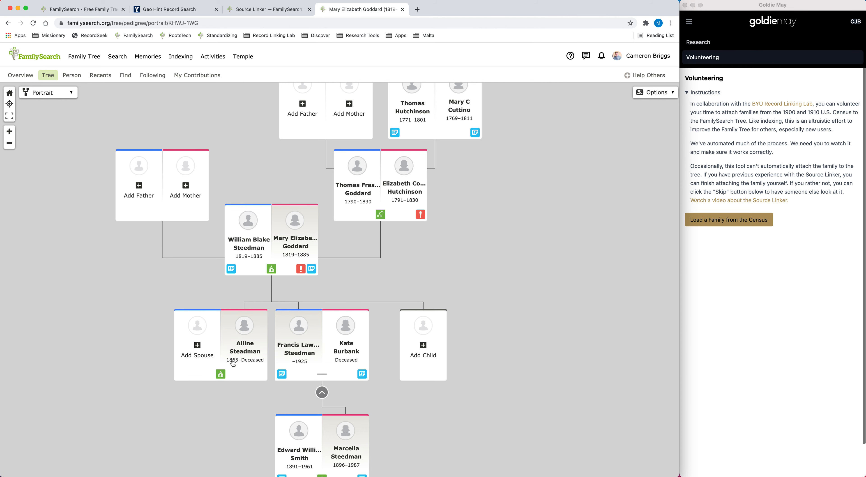
{"action": "left_click", "coordinate": [279, 10]}
{"action": "left_click", "coordinate": [358, 11]}
{"action": "left_click", "coordinate": [403, 10]}
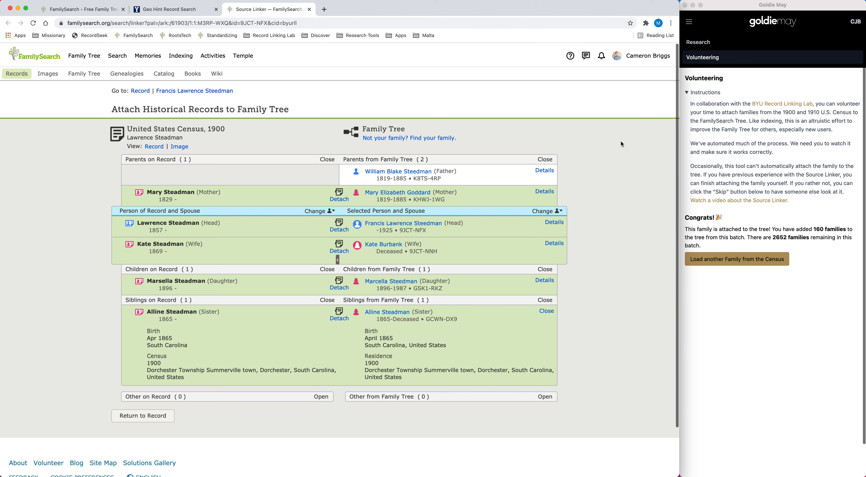
Return to the BYU RLL Hints search and view the hints in the wider area around Dorchester, South Carolina, and switch to the Goldie May window.
{"action": "left_click", "coordinate": [201, 10]}
{"action": "left_click", "coordinate": [183, 198]}
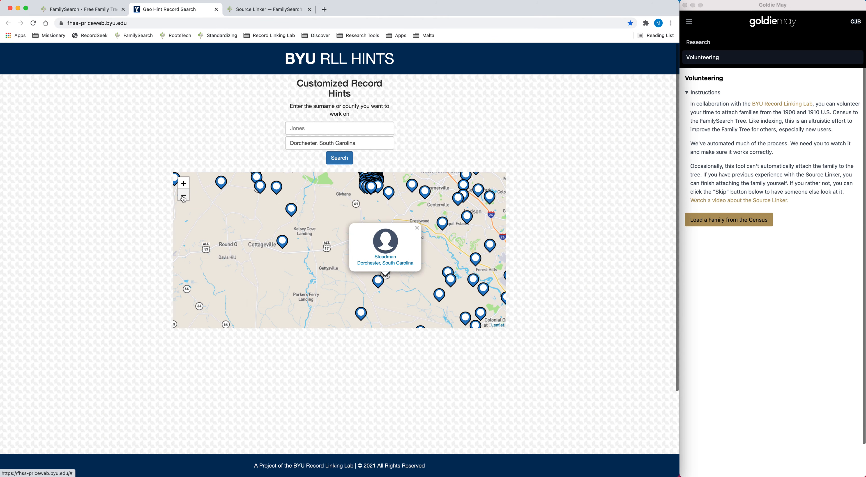
{"action": "left_click", "coordinate": [183, 198]}
{"action": "left_click_drag", "start_coordinate": [271, 256], "coordinate": [249, 272]}
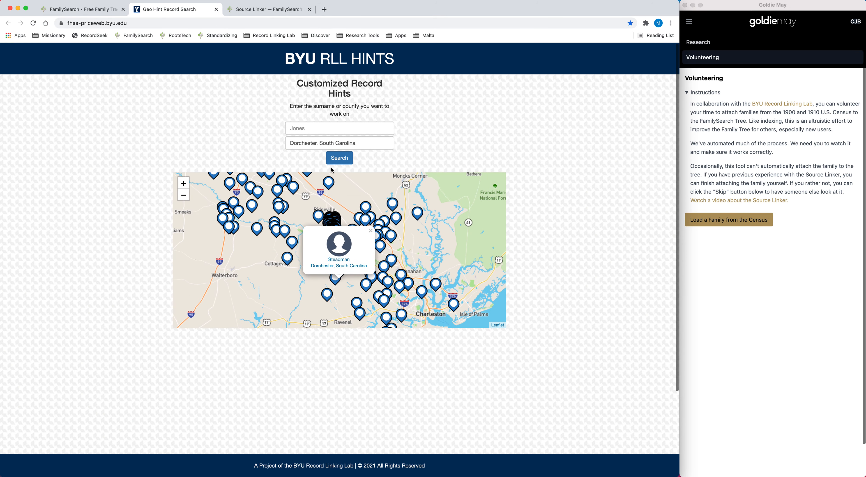
{"action": "left_click", "coordinate": [362, 144]}
{"action": "left_click", "coordinate": [359, 128]}
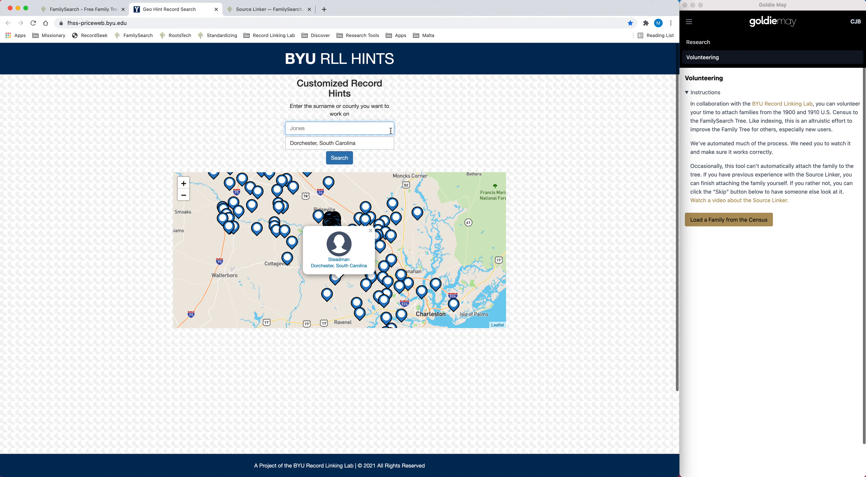
{"action": "left_click", "coordinate": [725, 158]}
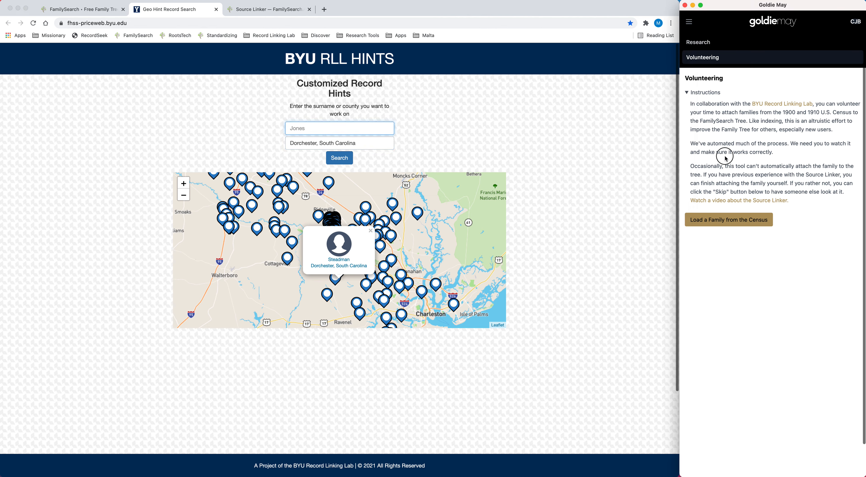